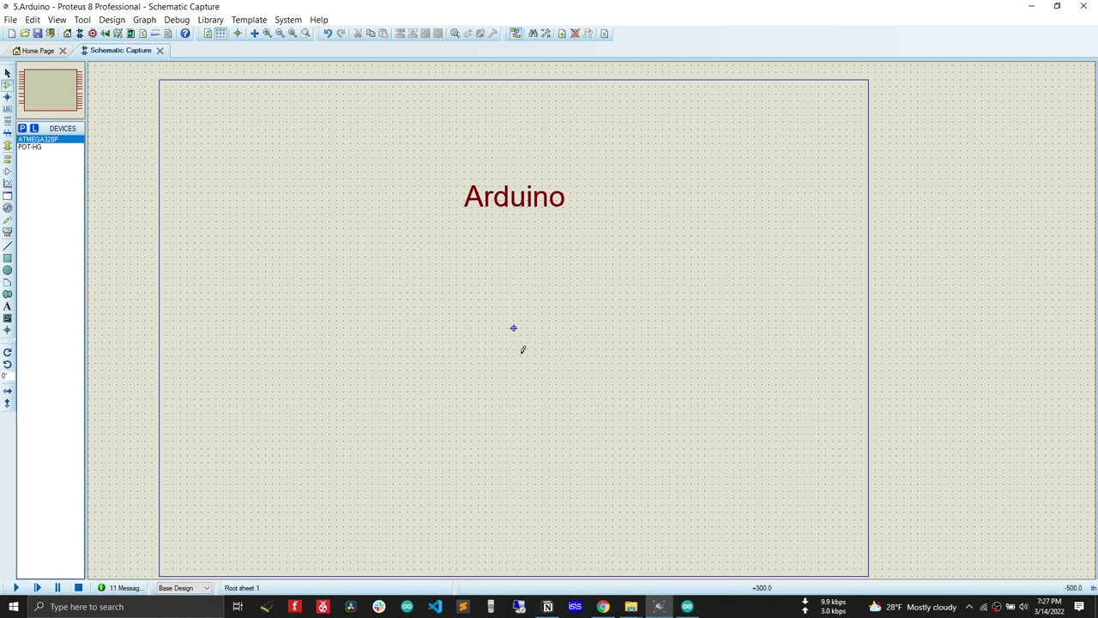
Place the ATMEGA328P as U1 near the sheet centre, zoom in, and open its properties.
{"action": "left_click", "coordinate": [479, 331]}
{"action": "left_click", "coordinate": [513, 328]}
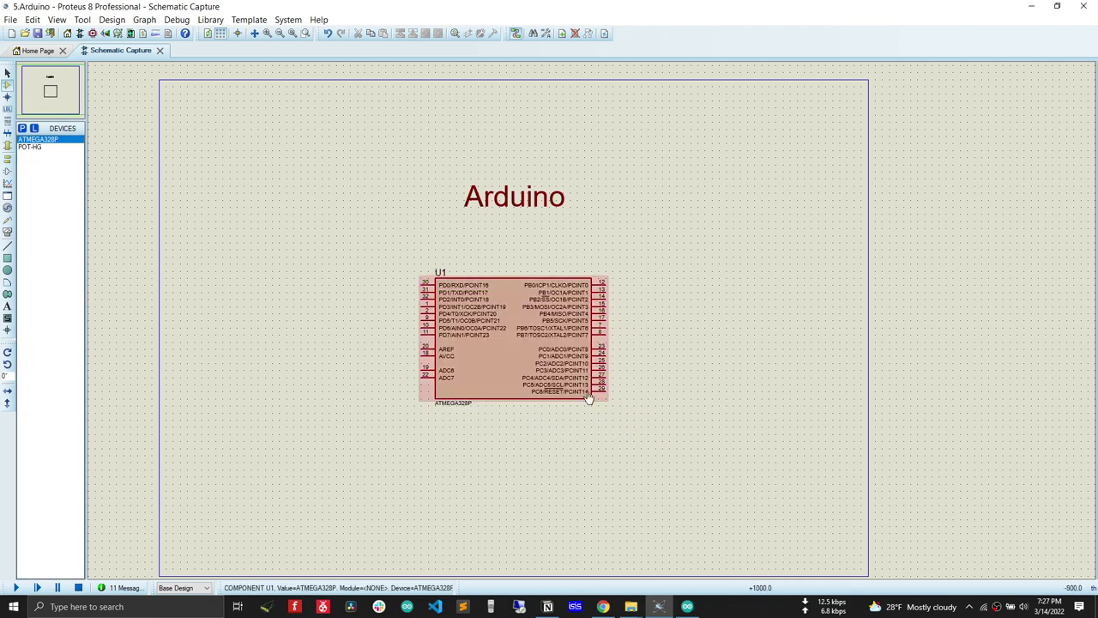
{"action": "scroll", "coordinate": [537, 391], "scroll_direction": "up", "scroll_amount": 1}
{"action": "scroll", "coordinate": [592, 328], "scroll_direction": "up", "scroll_amount": 1}
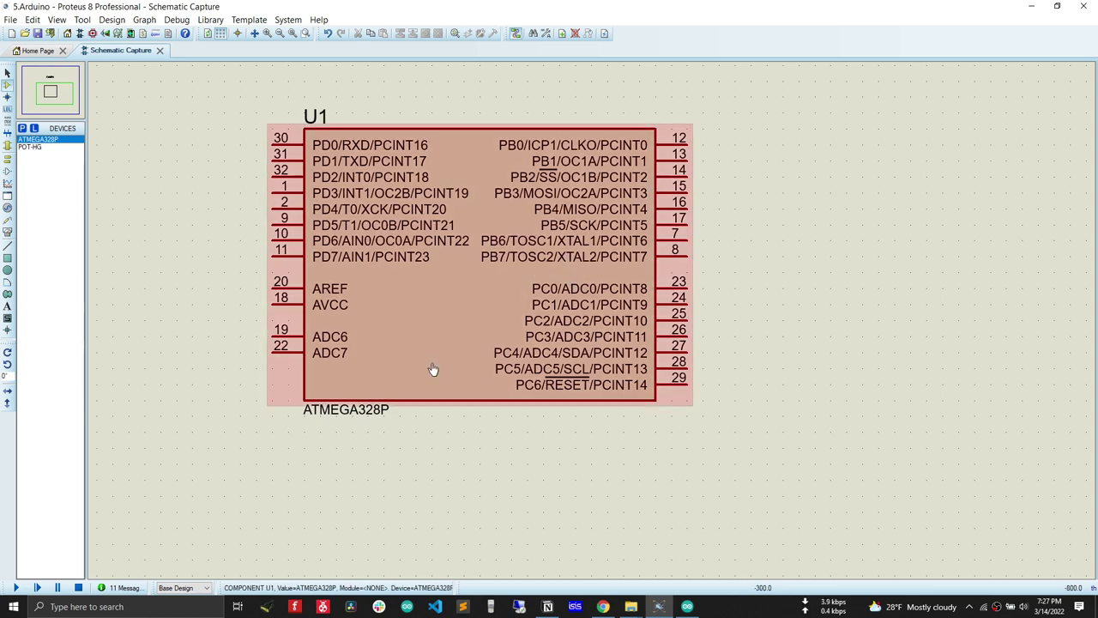
{"action": "left_click", "coordinate": [468, 267]}
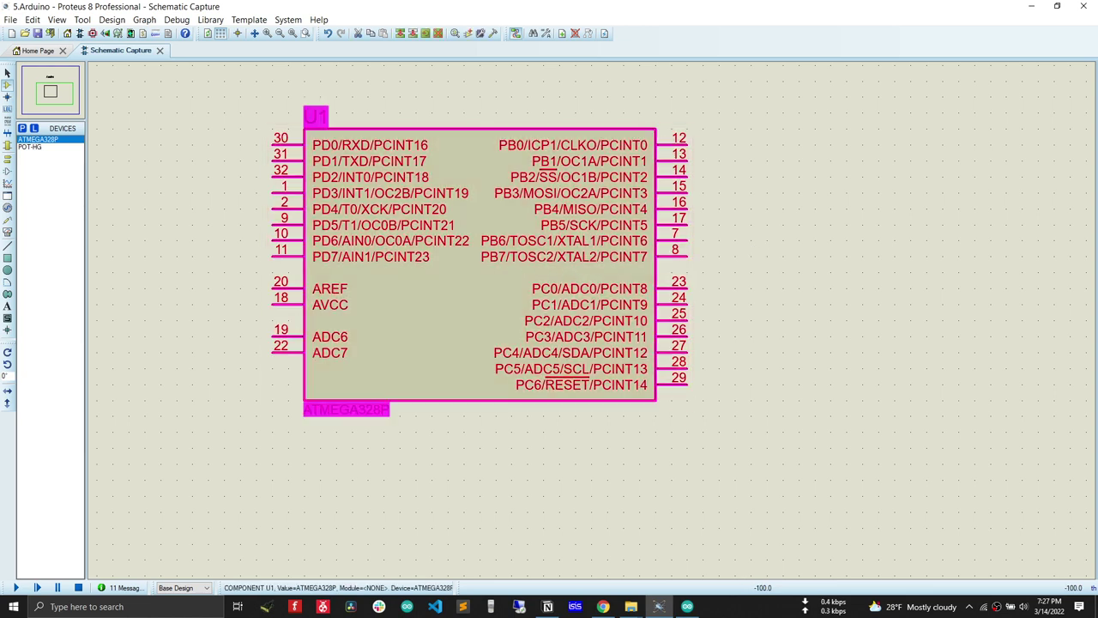
{"action": "double_click", "coordinate": [469, 256]}
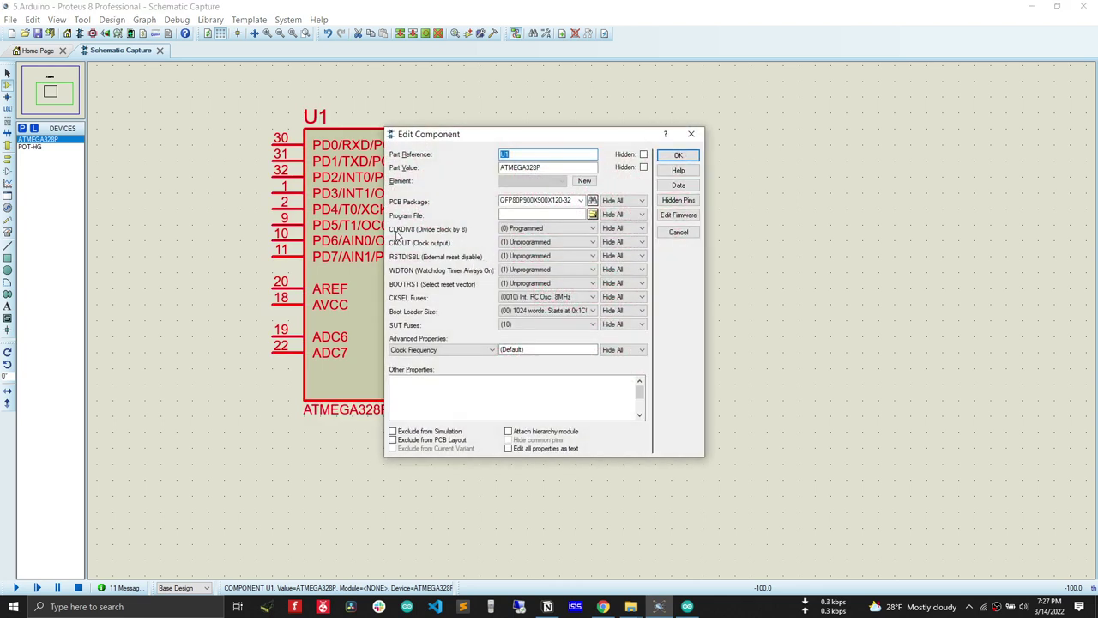
Set U1's CLKDIV8 to Unprogrammed, CKSEL to Ext. Full-swing Crystal, and Clock Frequency to 16MHz.
{"action": "left_click", "coordinate": [539, 230]}
{"action": "left_click", "coordinate": [539, 247]}
{"action": "left_click", "coordinate": [556, 296]}
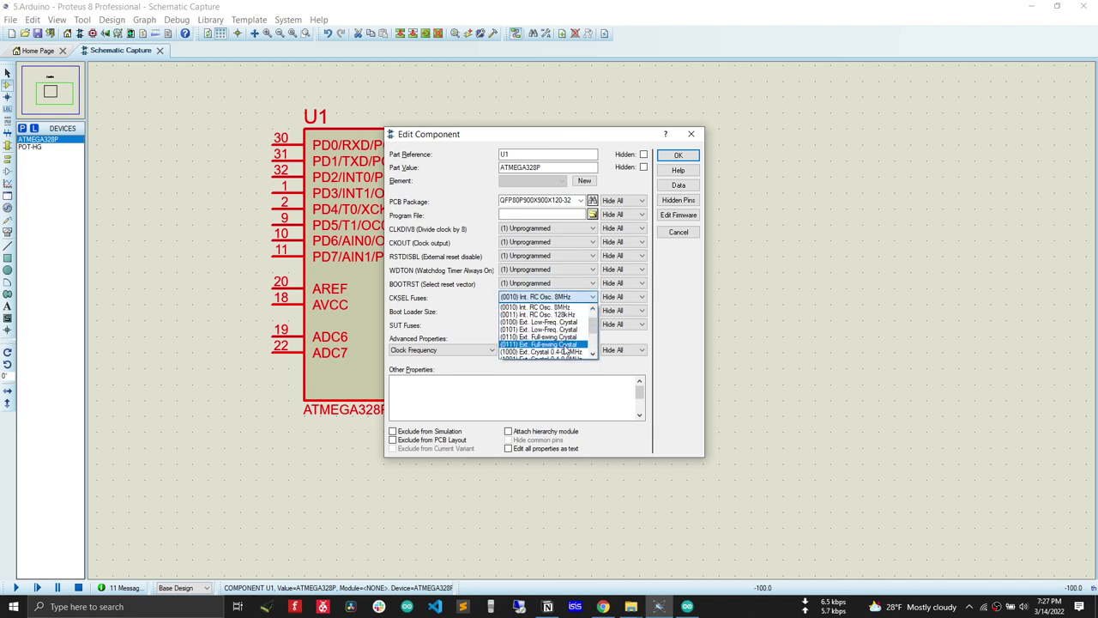
{"action": "left_click", "coordinate": [564, 345]}
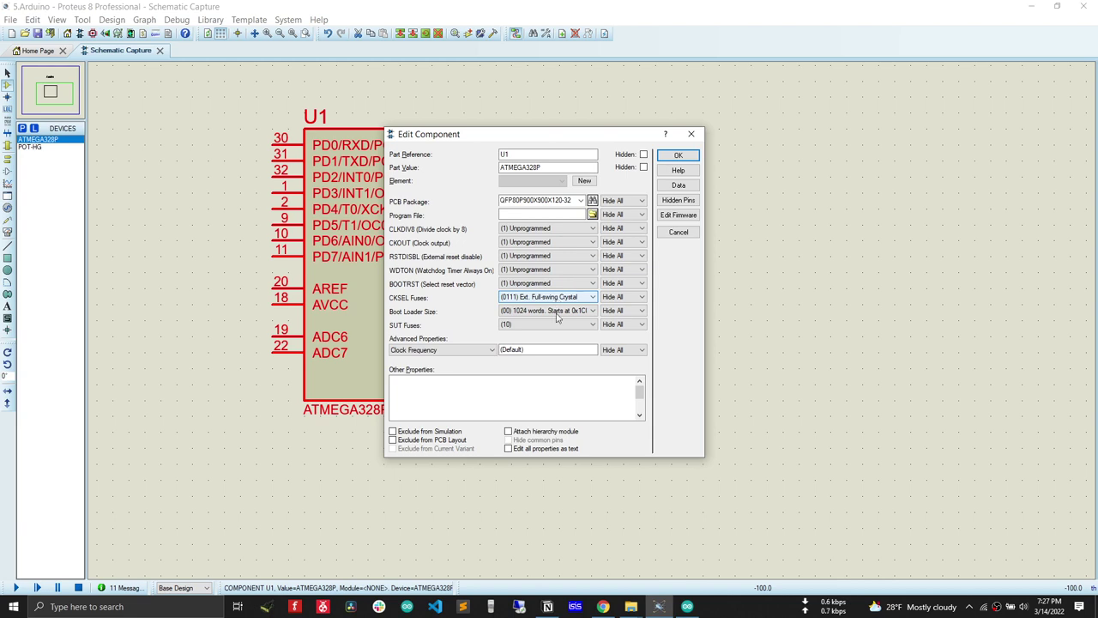
{"action": "double_click", "coordinate": [559, 348]}
{"action": "type", "text": "1"}
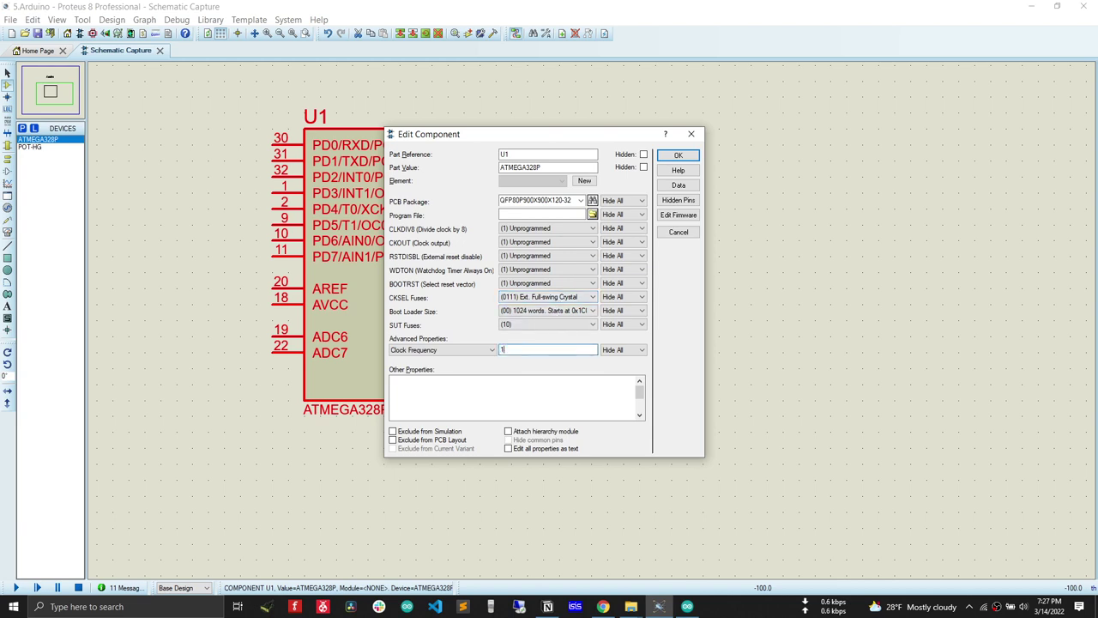
{"action": "type", "text": "6MHz"}
{"action": "left_click", "coordinate": [678, 156]}
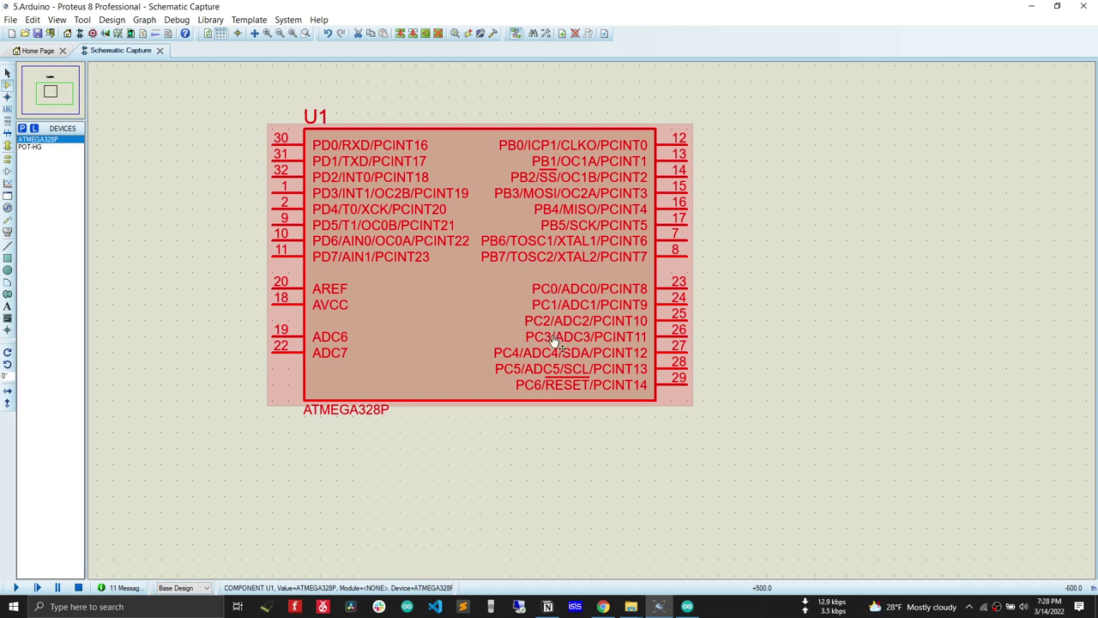
Place a POWER terminal left of U1 and wire it to AVCC pin 18, then switch to the Arduino IDE.
{"action": "scroll", "coordinate": [592, 318], "scroll_direction": "down", "scroll_amount": 1}
{"action": "scroll", "coordinate": [592, 318], "scroll_direction": "up", "scroll_amount": 1}
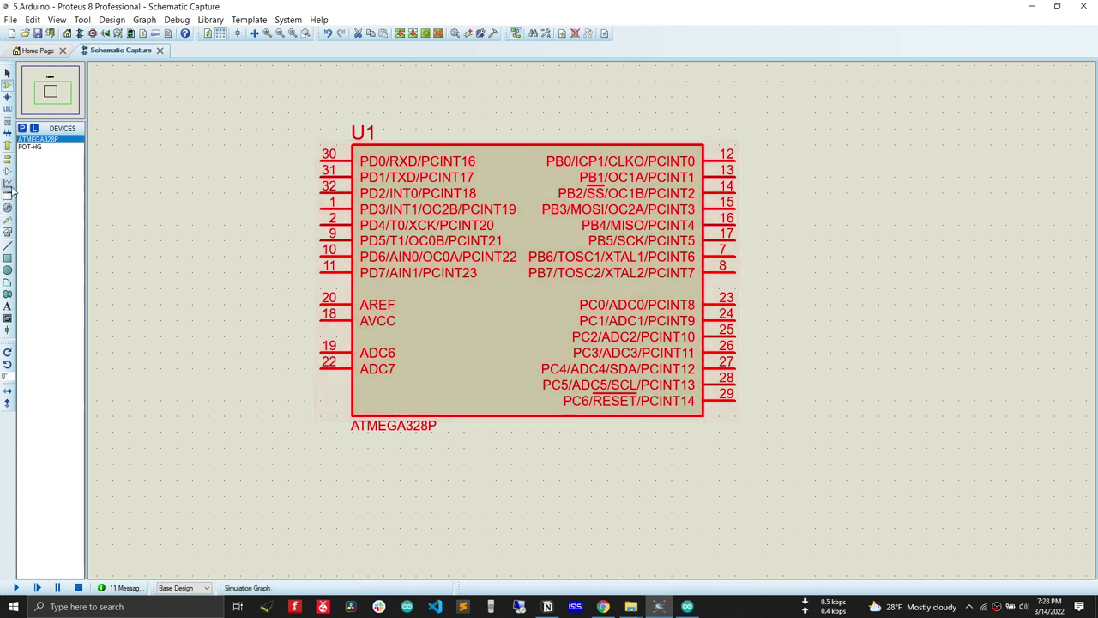
{"action": "left_click", "coordinate": [6, 160]}
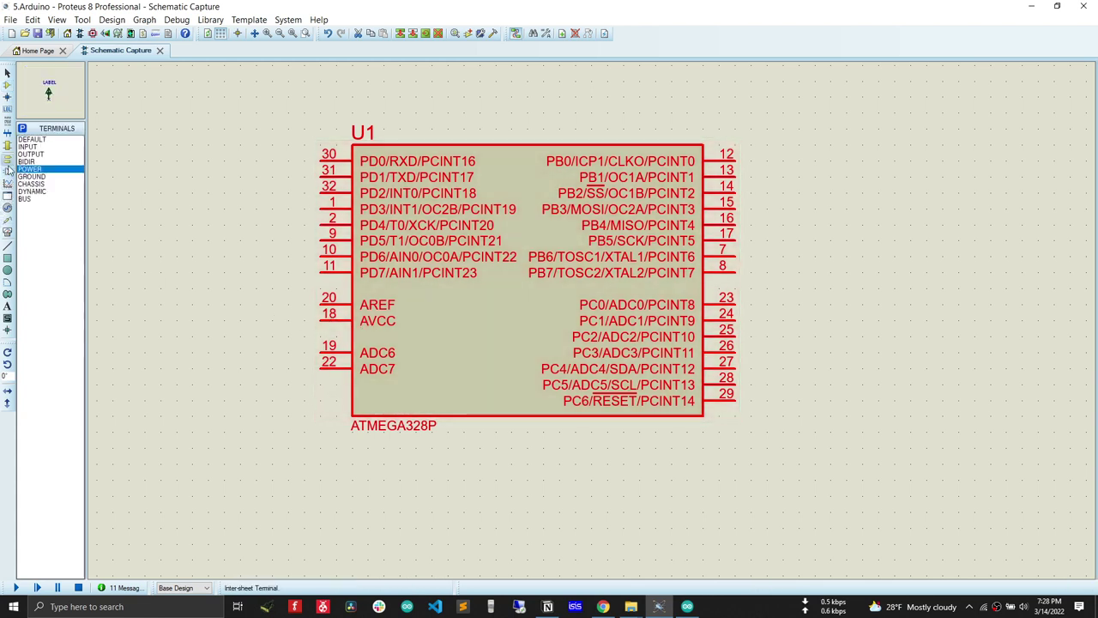
{"action": "left_click", "coordinate": [224, 287]}
{"action": "left_click", "coordinate": [224, 300]}
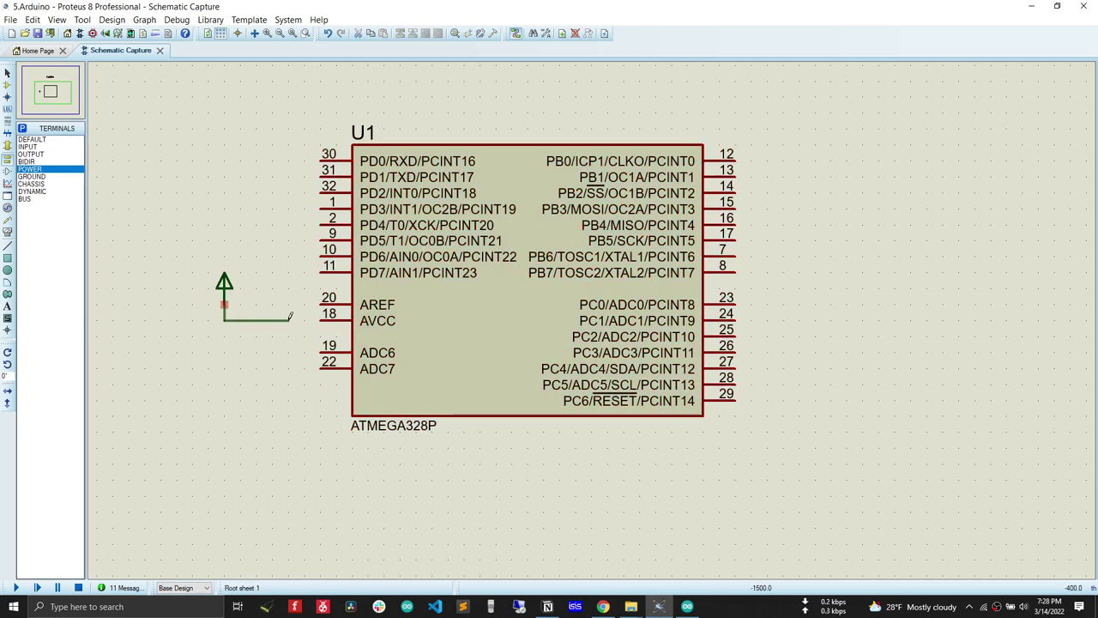
{"action": "left_click", "coordinate": [330, 318]}
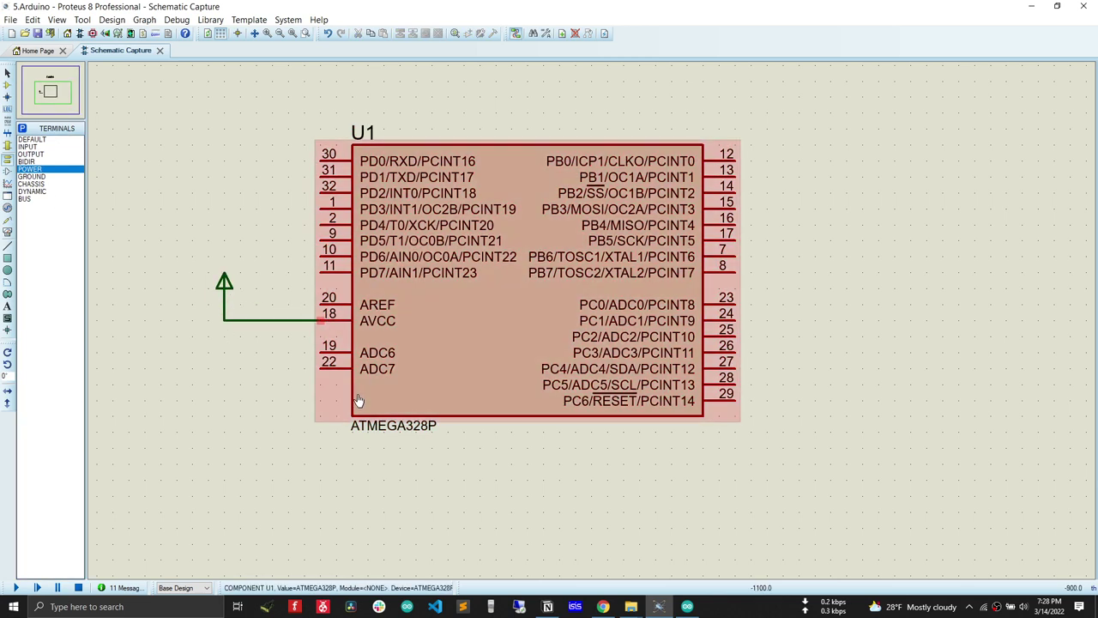
{"action": "left_click", "coordinate": [687, 607]}
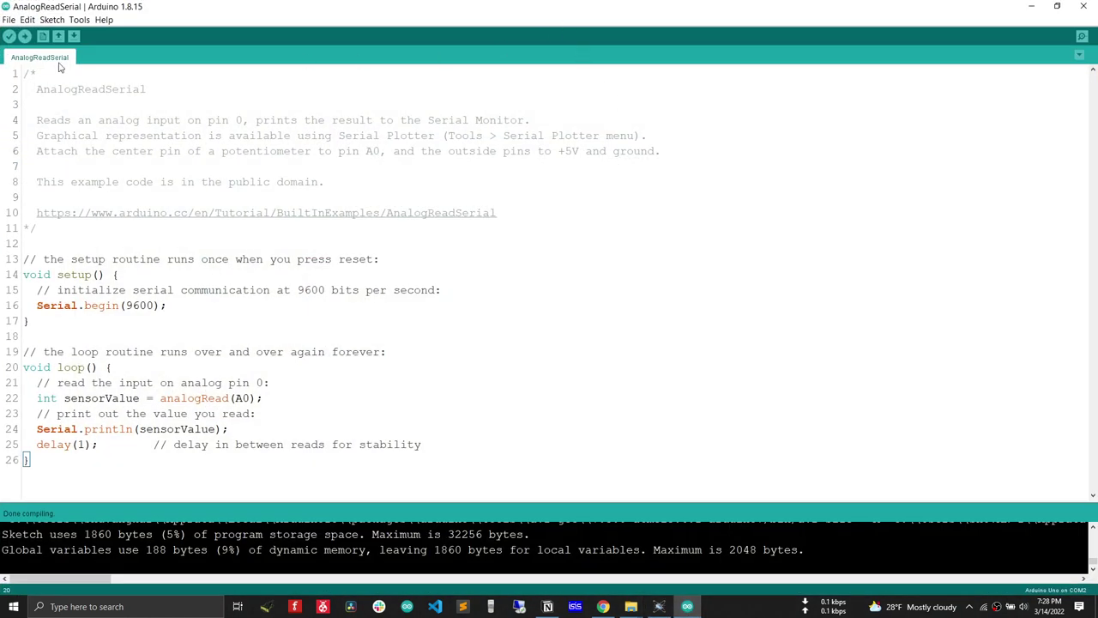
Open the 01.Basics > AnalogReadSerial example sketch.
{"action": "left_click", "coordinate": [8, 20]}
{"action": "mouse_move", "coordinate": [51, 85]}
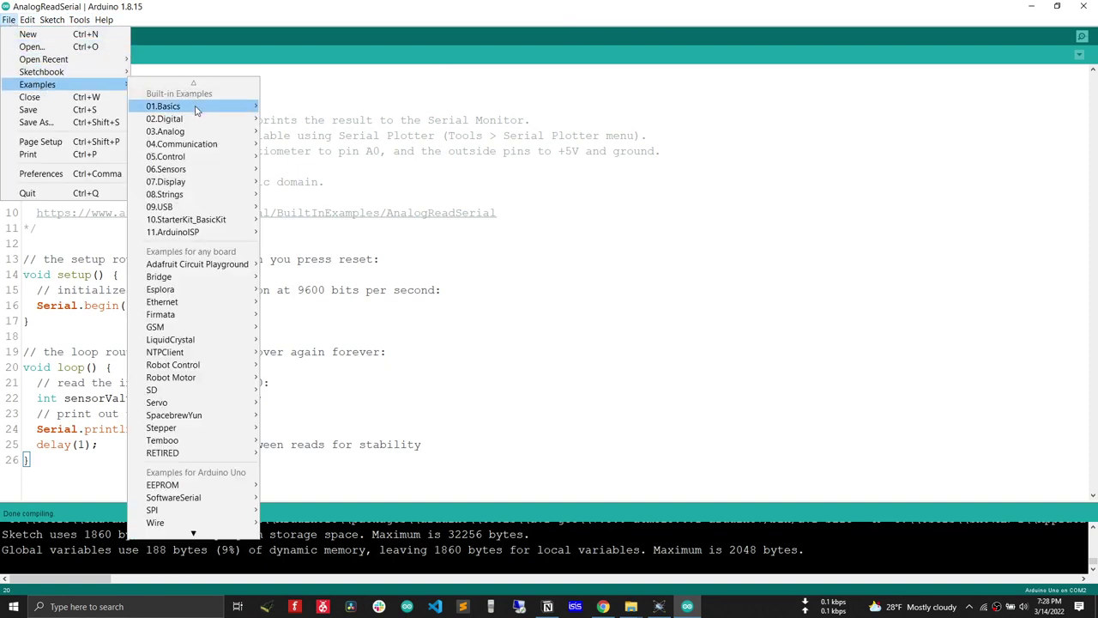
{"action": "mouse_move", "coordinate": [228, 110]}
{"action": "left_click", "coordinate": [320, 108]}
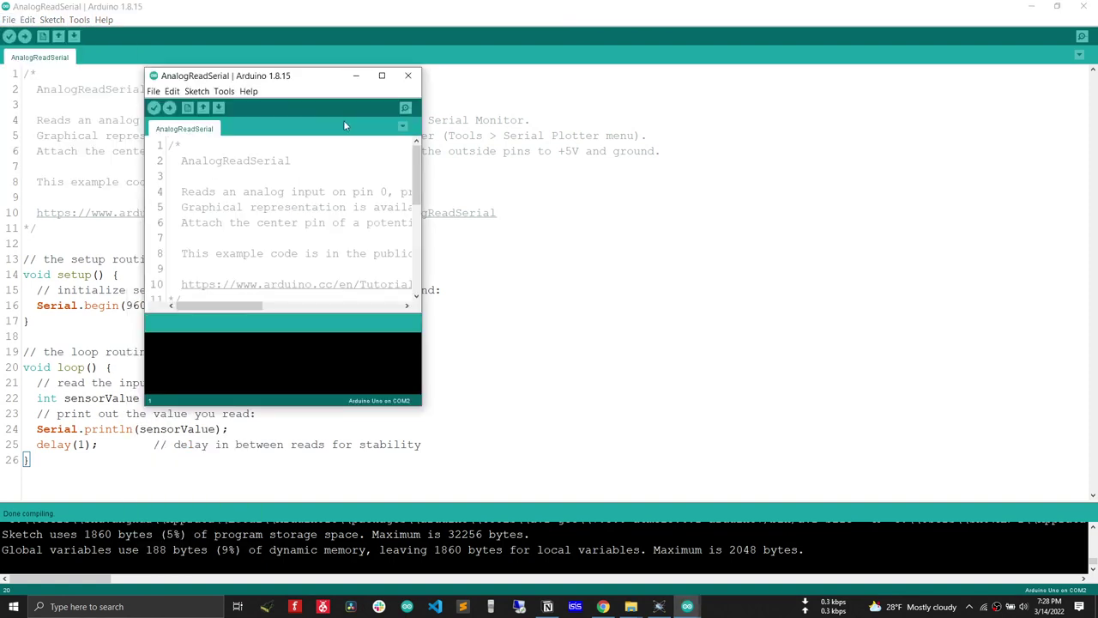
Close the old sketch window, maximize the new one, and browse the File menu's examples.
{"action": "left_click", "coordinate": [1083, 6]}
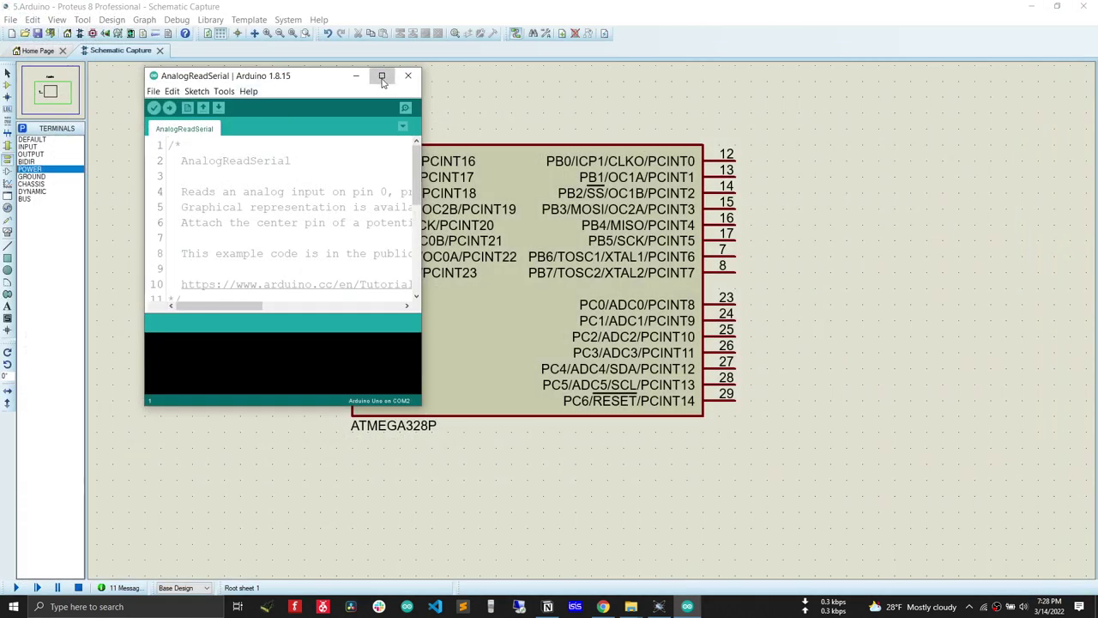
{"action": "left_click", "coordinate": [383, 77]}
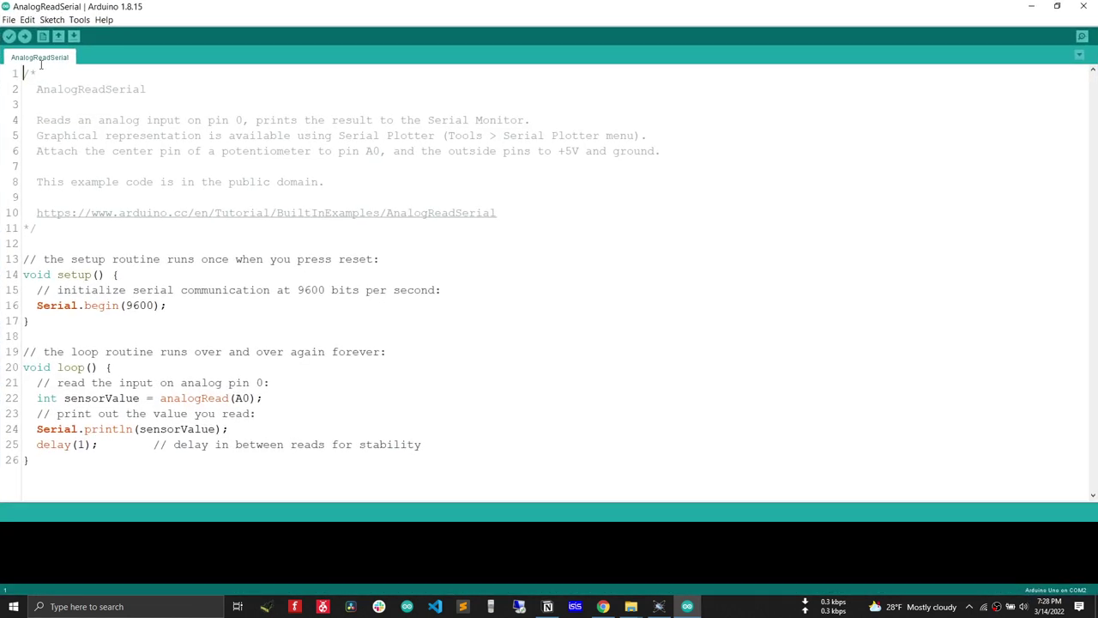
{"action": "left_click", "coordinate": [7, 20]}
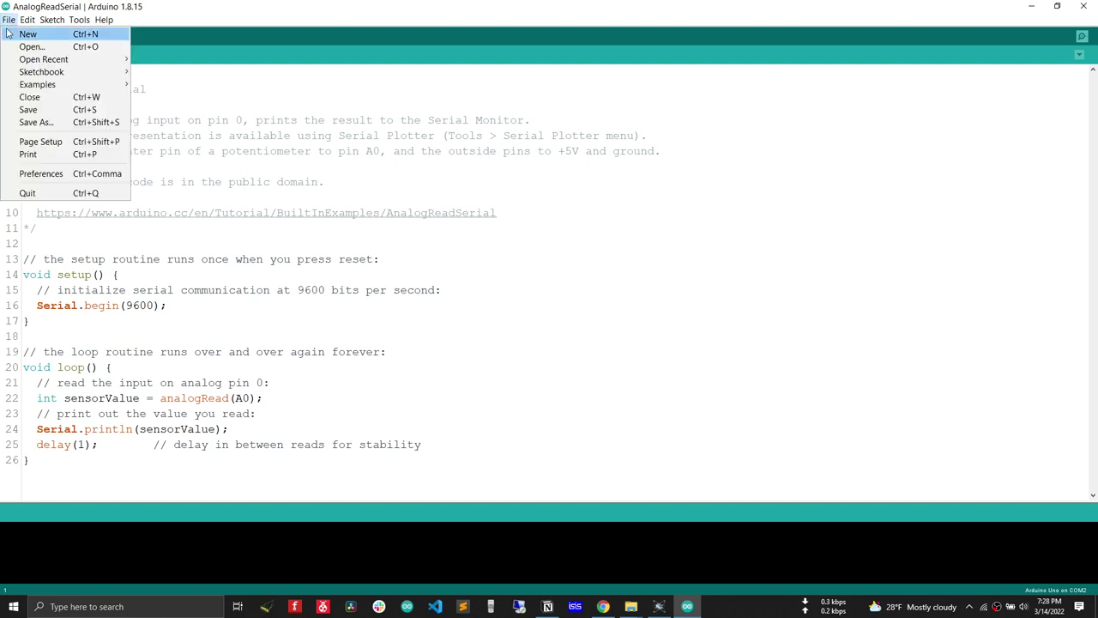
{"action": "mouse_move", "coordinate": [31, 86]}
{"action": "left_click", "coordinate": [7, 19]}
Save the sketch to the Desktop as AnalogReadSerial1.
{"action": "left_click", "coordinate": [7, 21]}
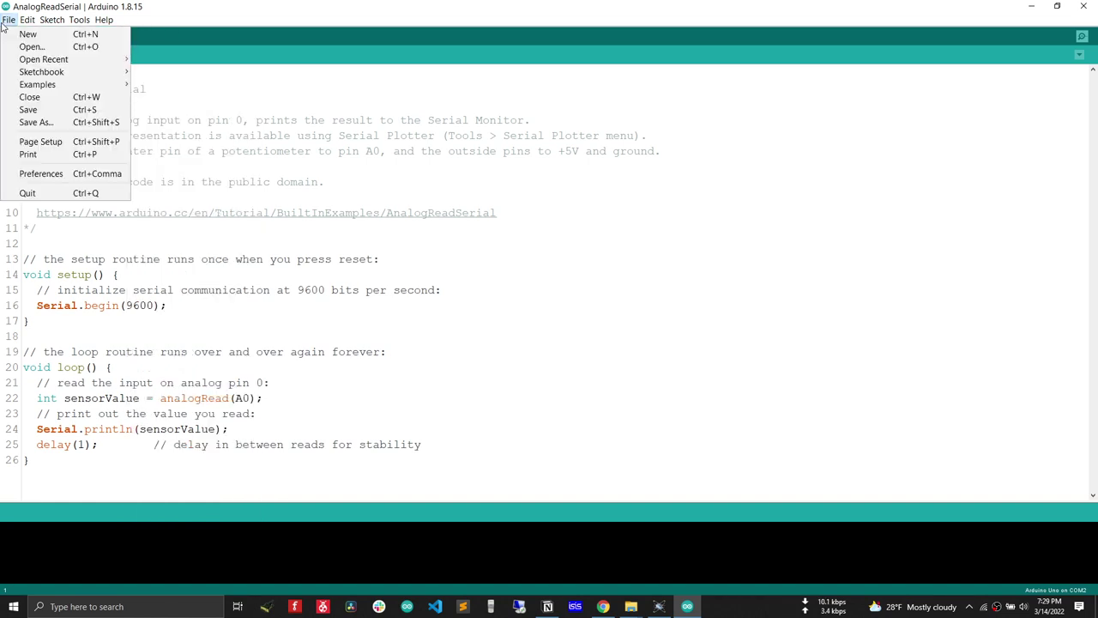
{"action": "left_click", "coordinate": [36, 122]}
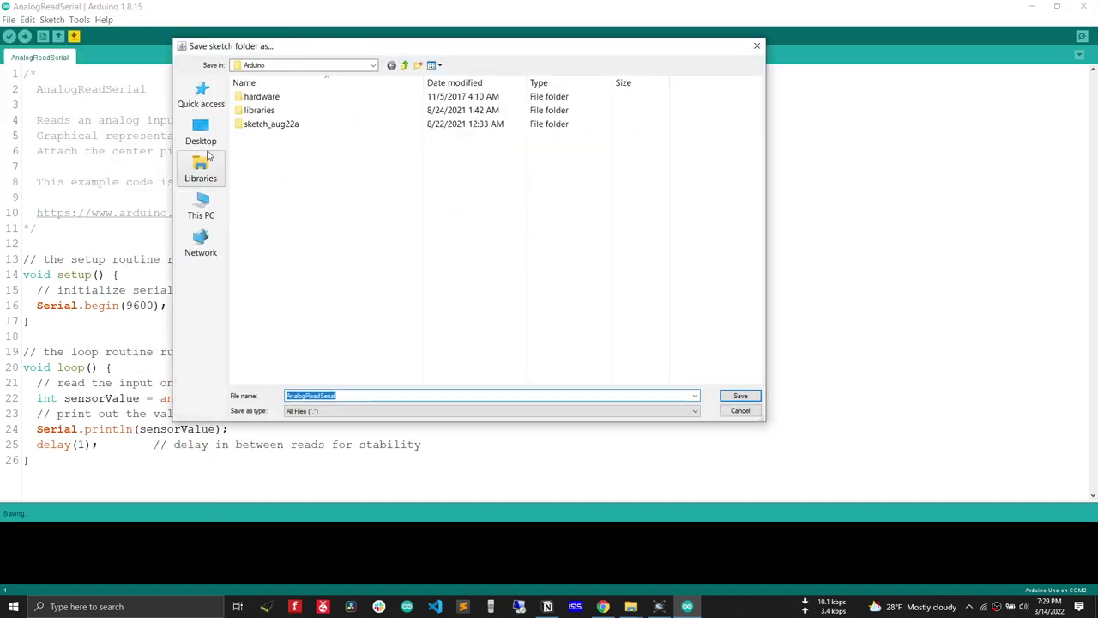
{"action": "left_click", "coordinate": [200, 136]}
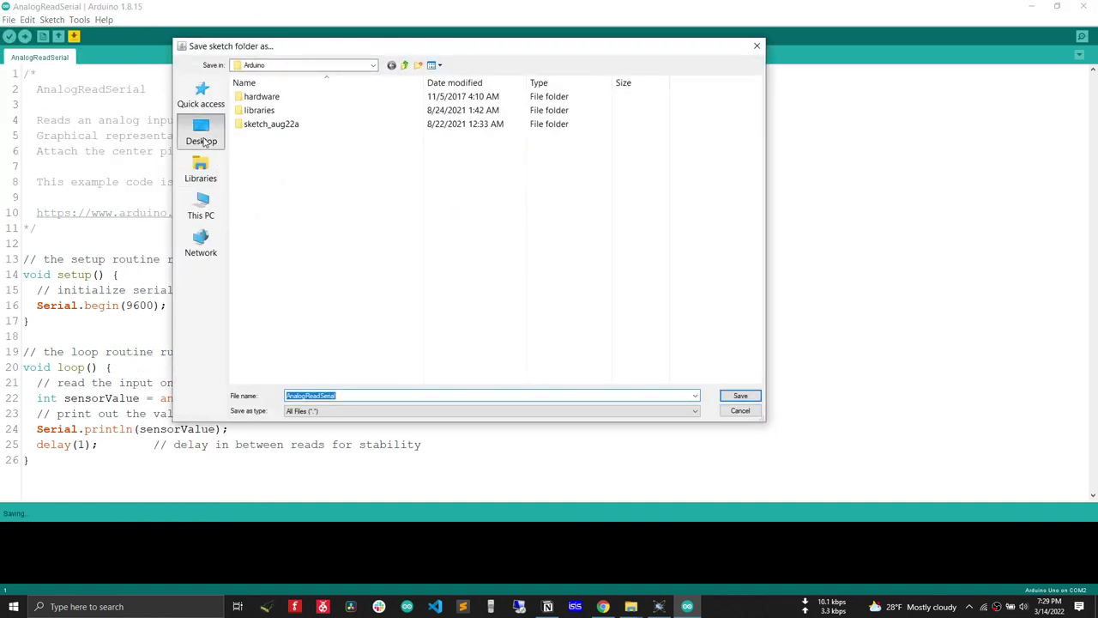
{"action": "left_click", "coordinate": [372, 402]}
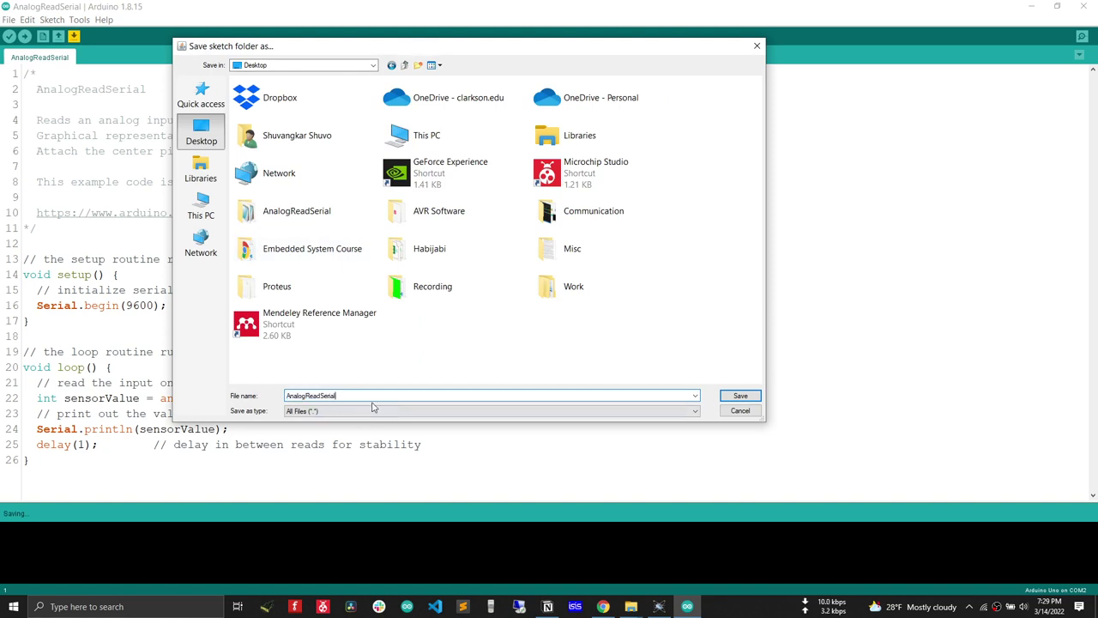
{"action": "type", "text": "1"}
{"action": "key", "text": "Return"}
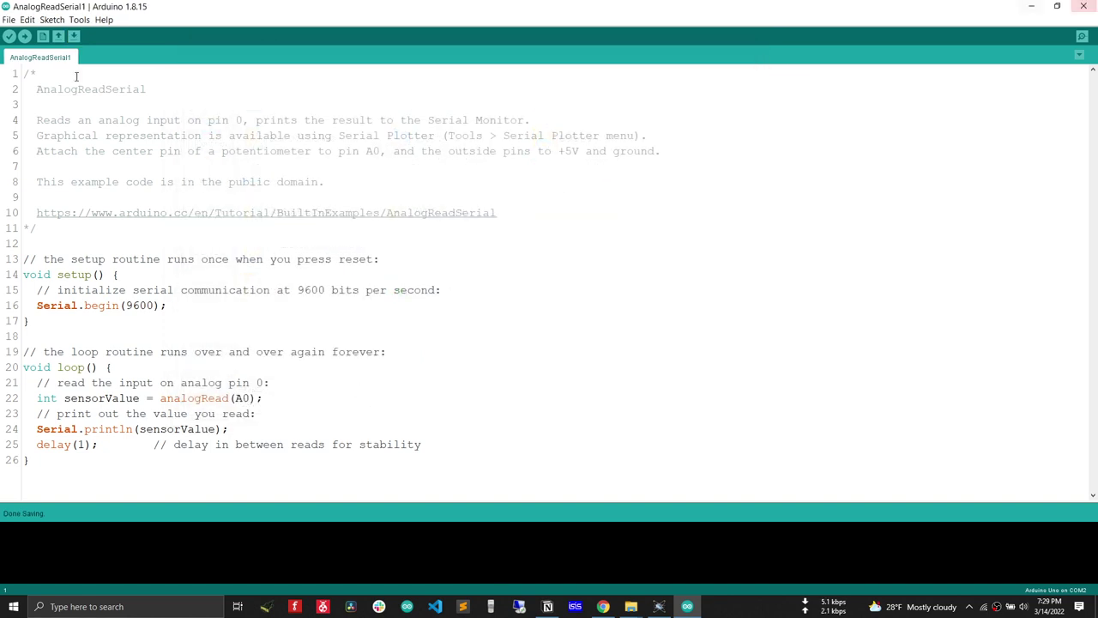
Export the compiled binary from the Sketch menu and minimize the Arduino IDE.
{"action": "left_click", "coordinate": [57, 20]}
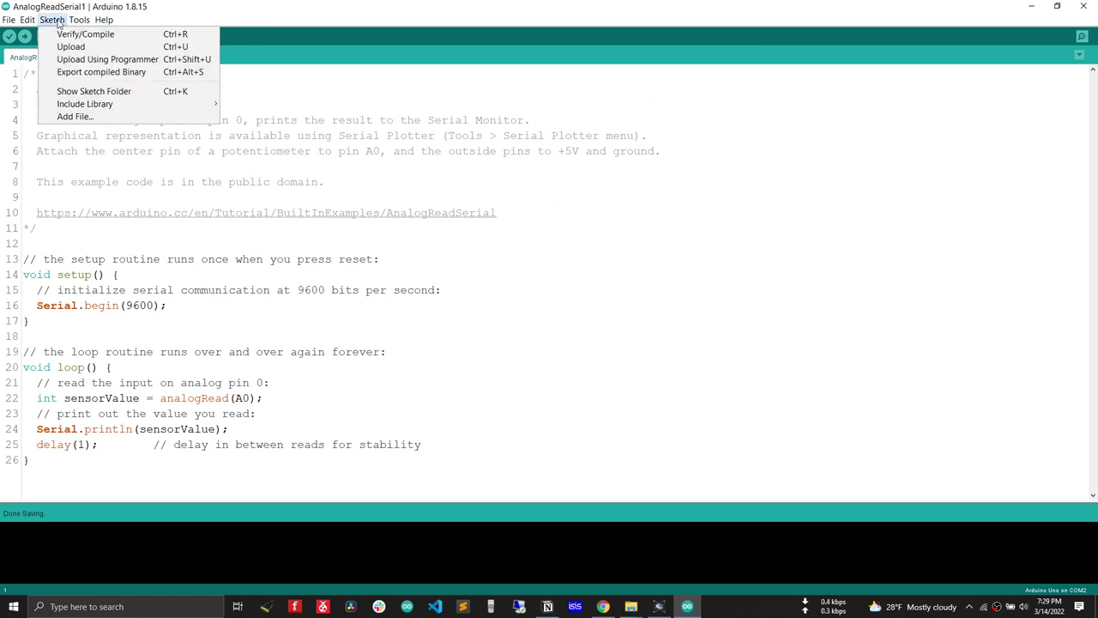
{"action": "left_click", "coordinate": [102, 74]}
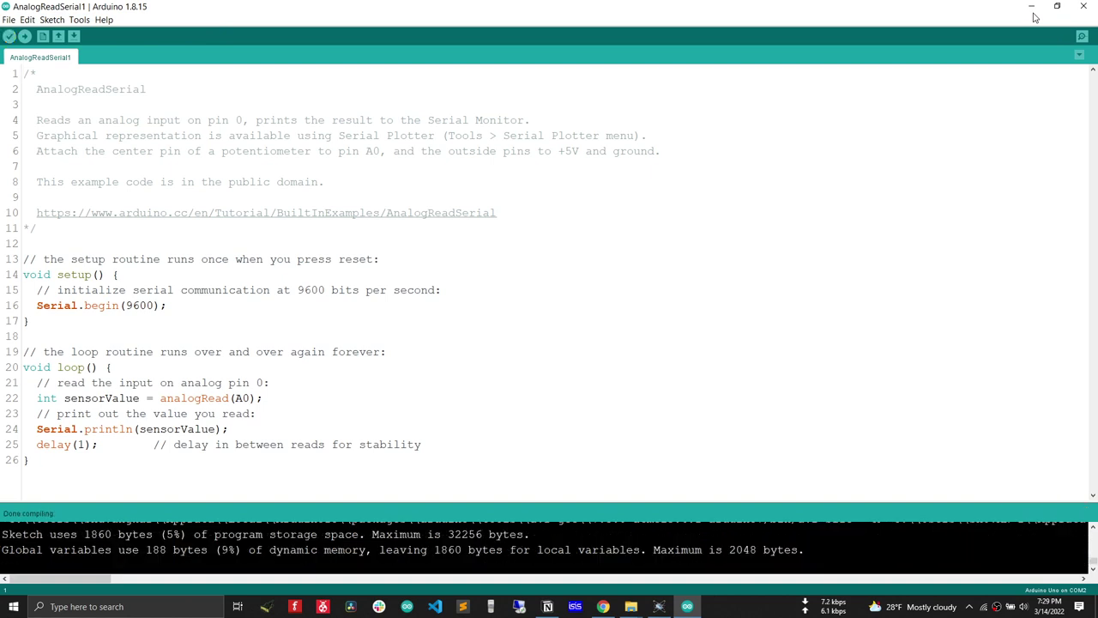
{"action": "left_click", "coordinate": [1032, 7]}
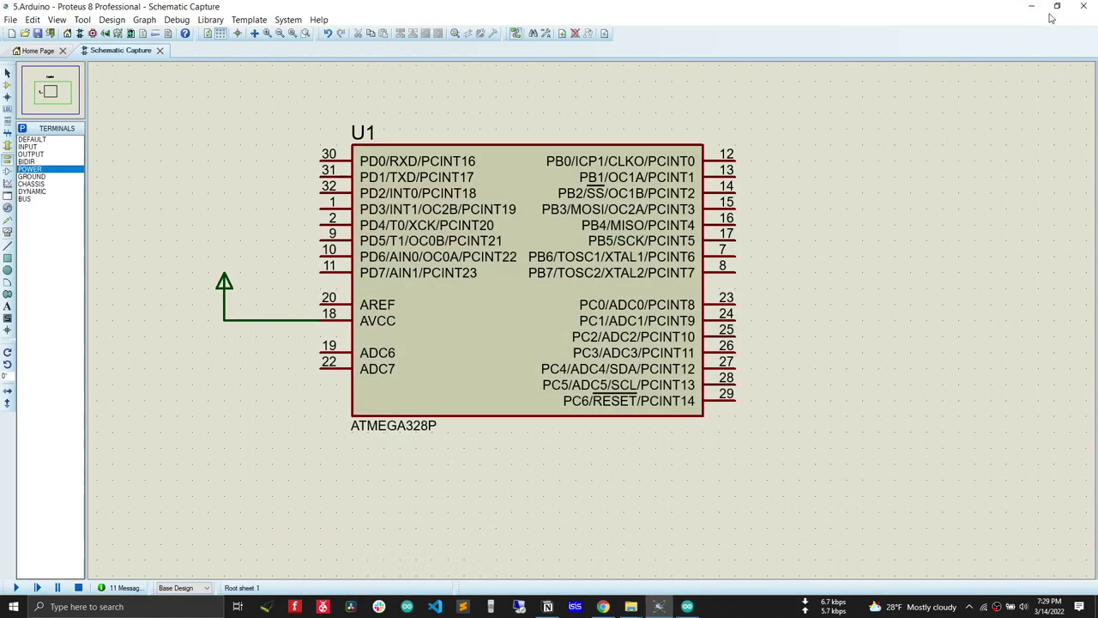
Locate AnalogReadSerial1.ino.standard.hex in the desktop AnalogReadSerial1 folder, then return to Proteus.
{"action": "left_click", "coordinate": [1034, 7]}
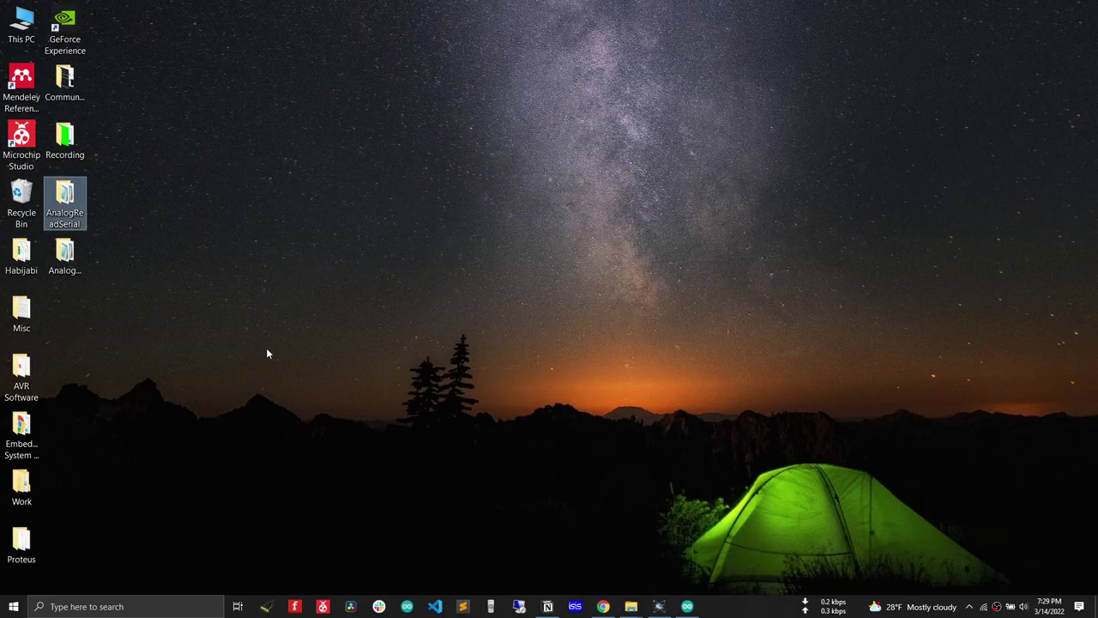
{"action": "double_click", "coordinate": [57, 248]}
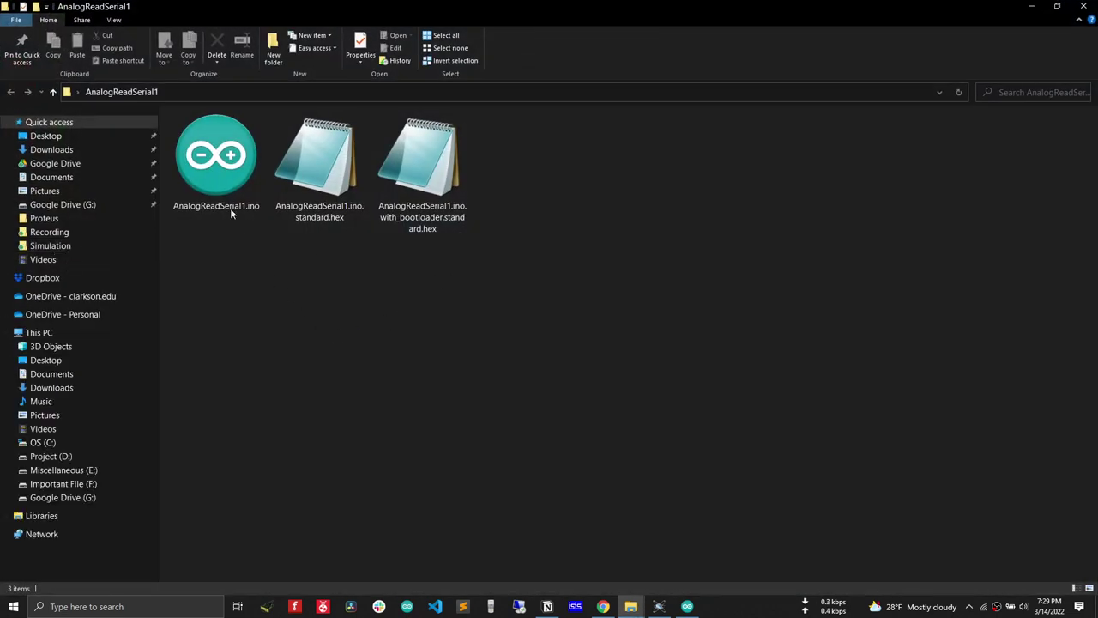
{"action": "left_click", "coordinate": [325, 188]}
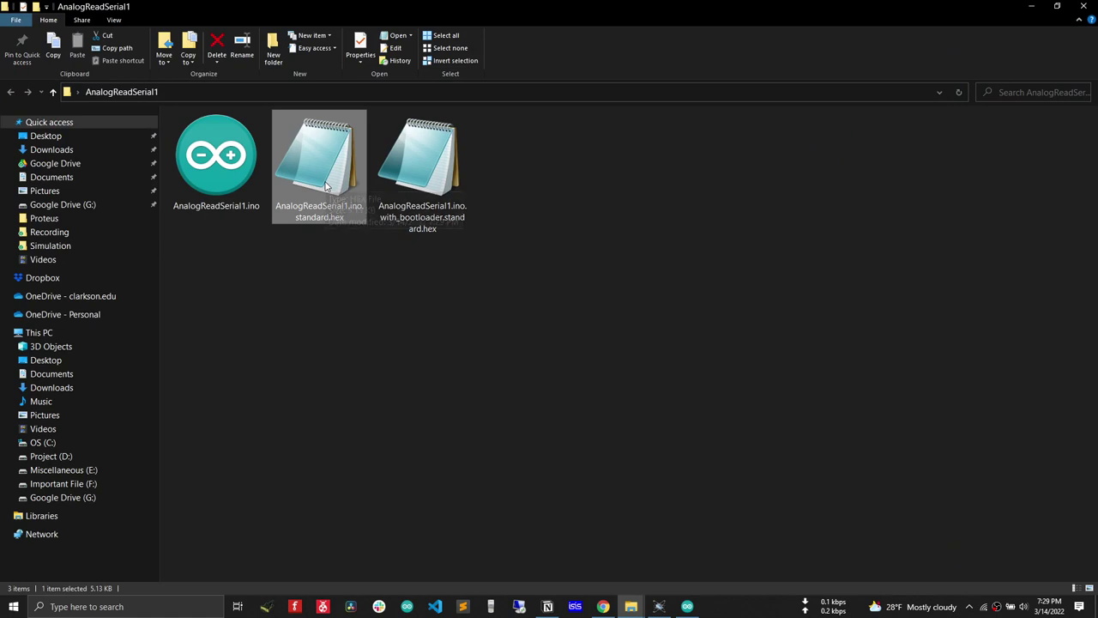
{"action": "left_click", "coordinate": [357, 286]}
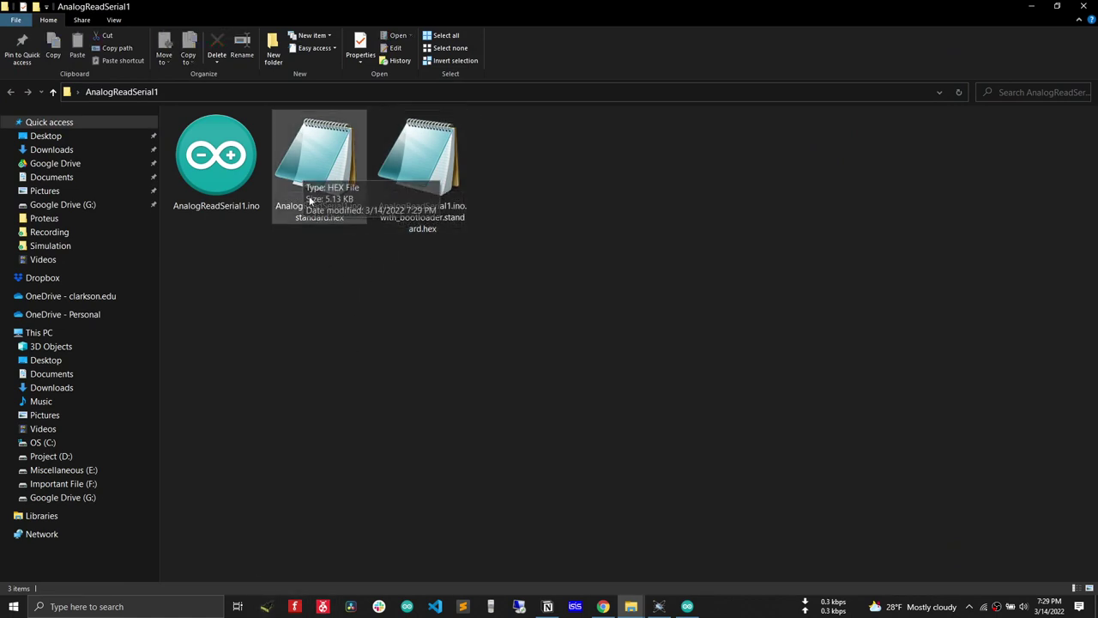
{"action": "left_click", "coordinate": [660, 607]}
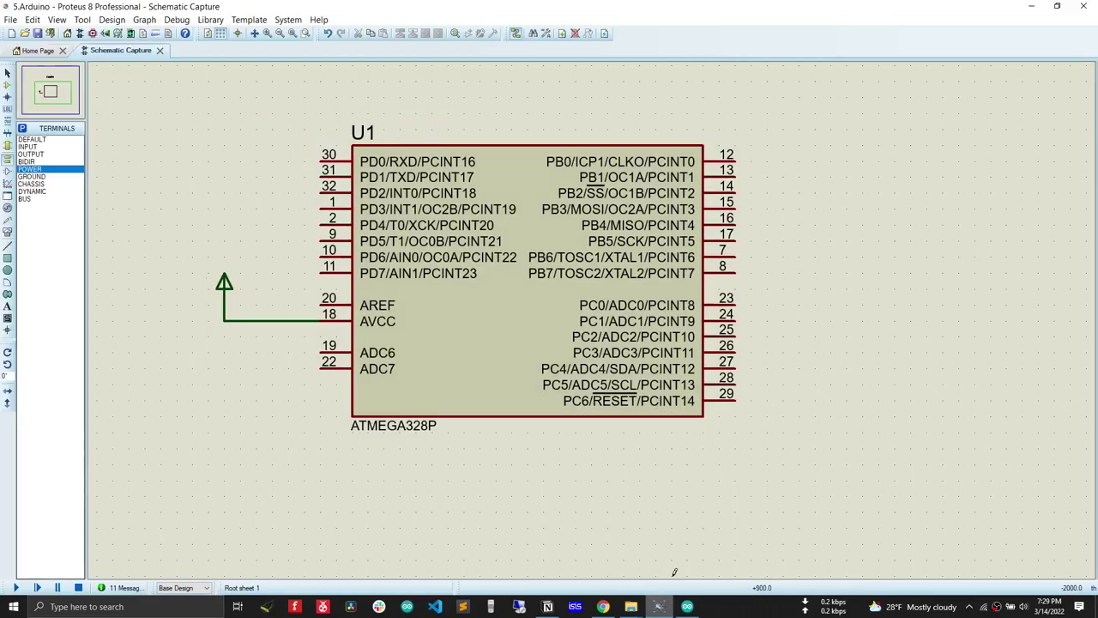
Set U1's Program File to Desktop > AnalogReadSerial1 > AnalogReadSerial1.ino.standard.hex.
{"action": "double_click", "coordinate": [530, 249]}
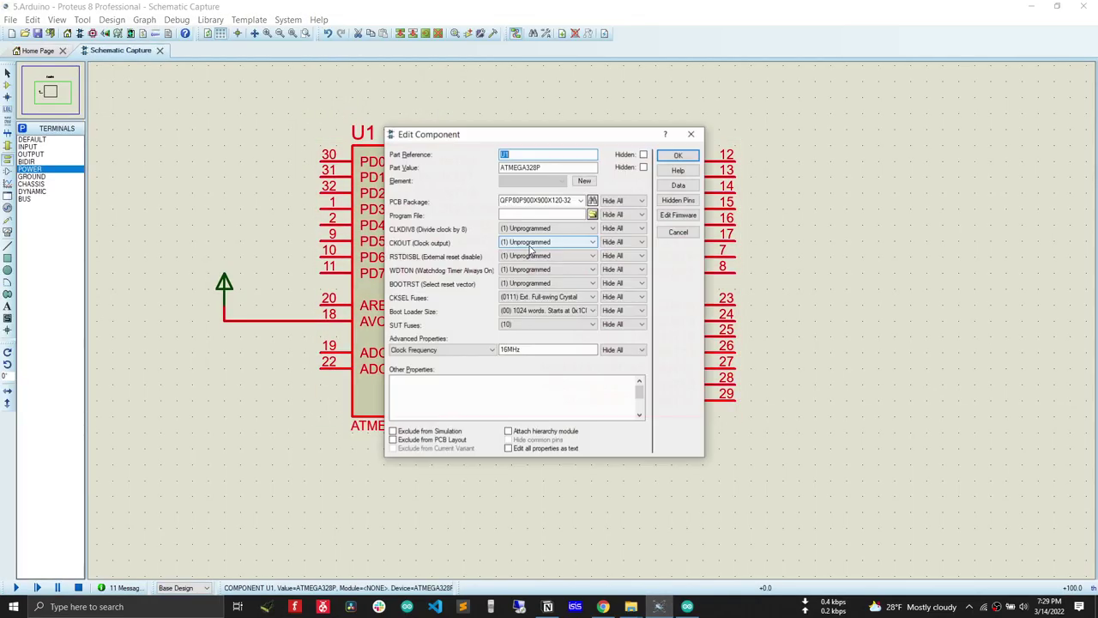
{"action": "left_click", "coordinate": [593, 215]}
{"action": "left_click", "coordinate": [376, 257]}
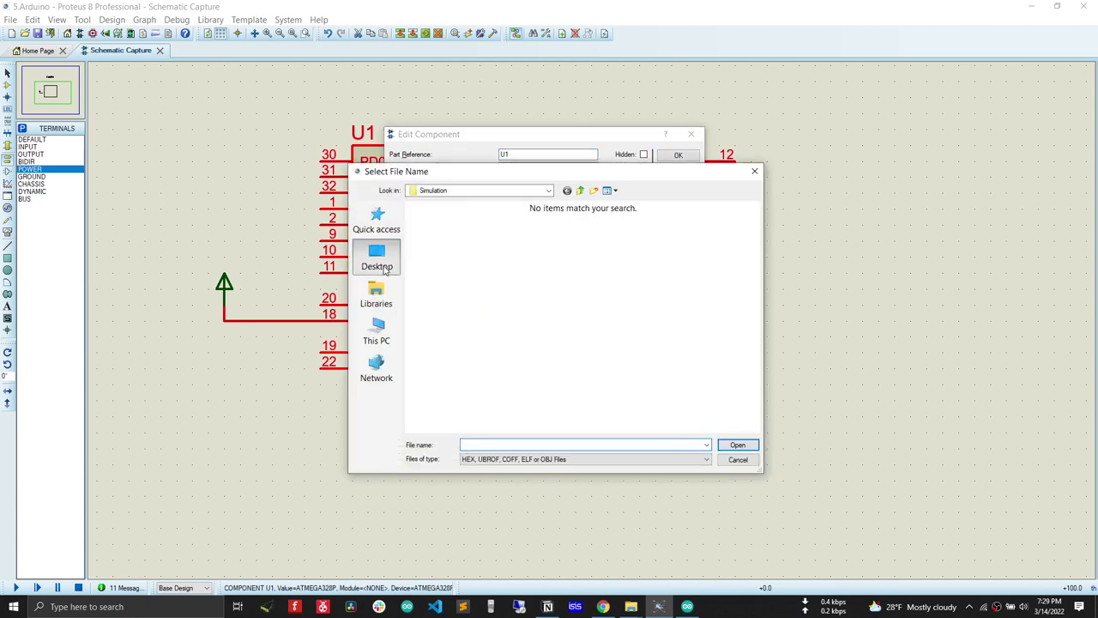
{"action": "scroll", "coordinate": [514, 361], "scroll_direction": "down", "scroll_amount": 3}
{"action": "scroll", "coordinate": [554, 380], "scroll_direction": "up", "scroll_amount": 1}
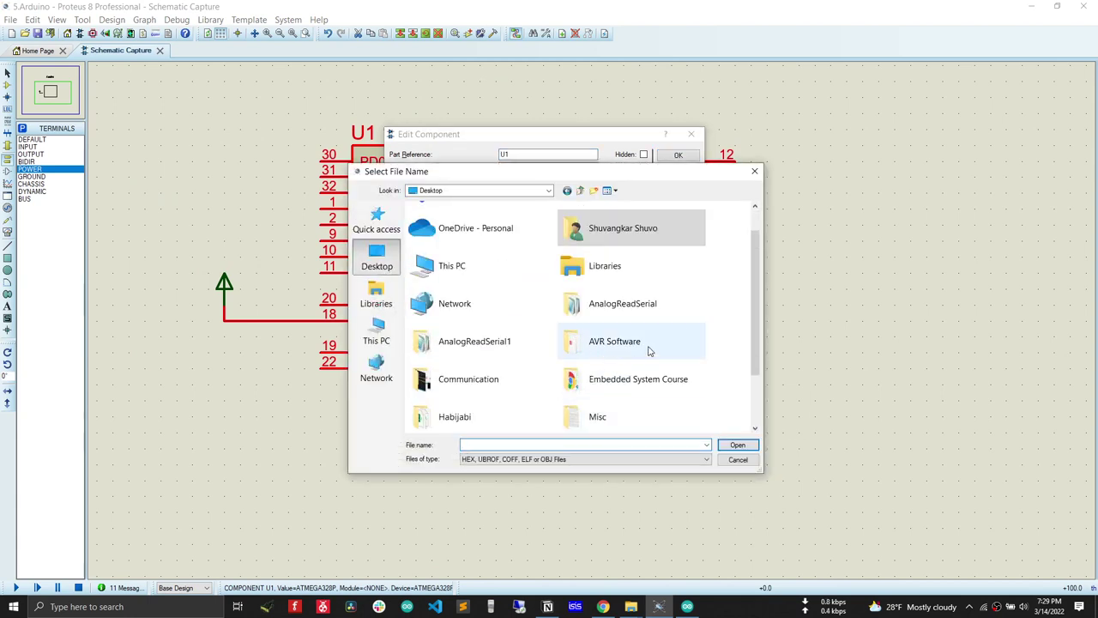
{"action": "double_click", "coordinate": [503, 350]}
{"action": "double_click", "coordinate": [454, 274]}
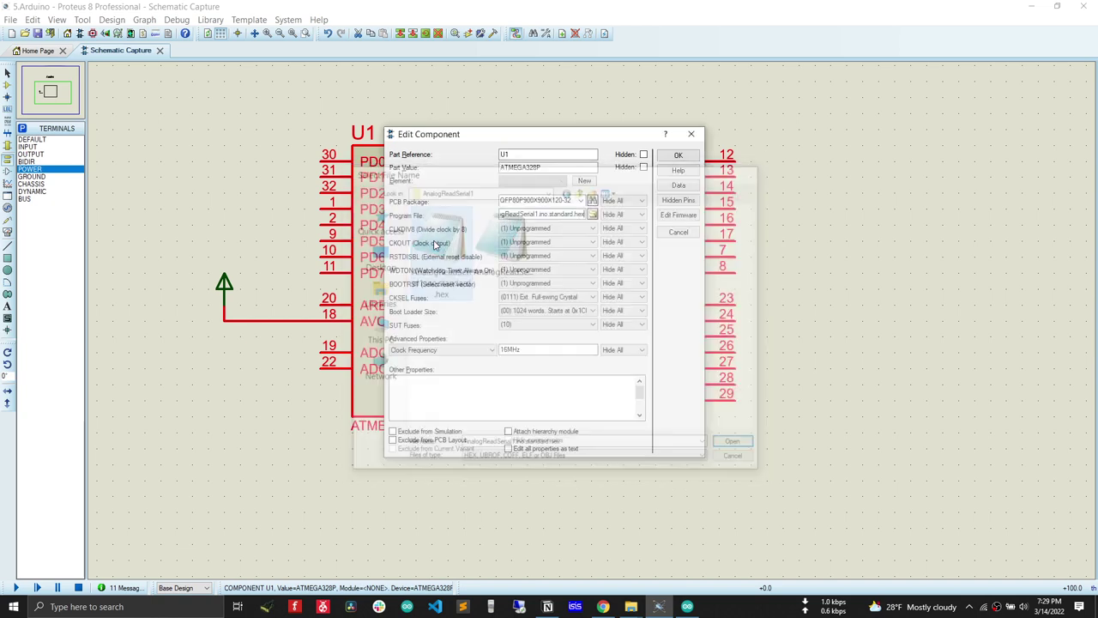
{"action": "left_click", "coordinate": [677, 155]}
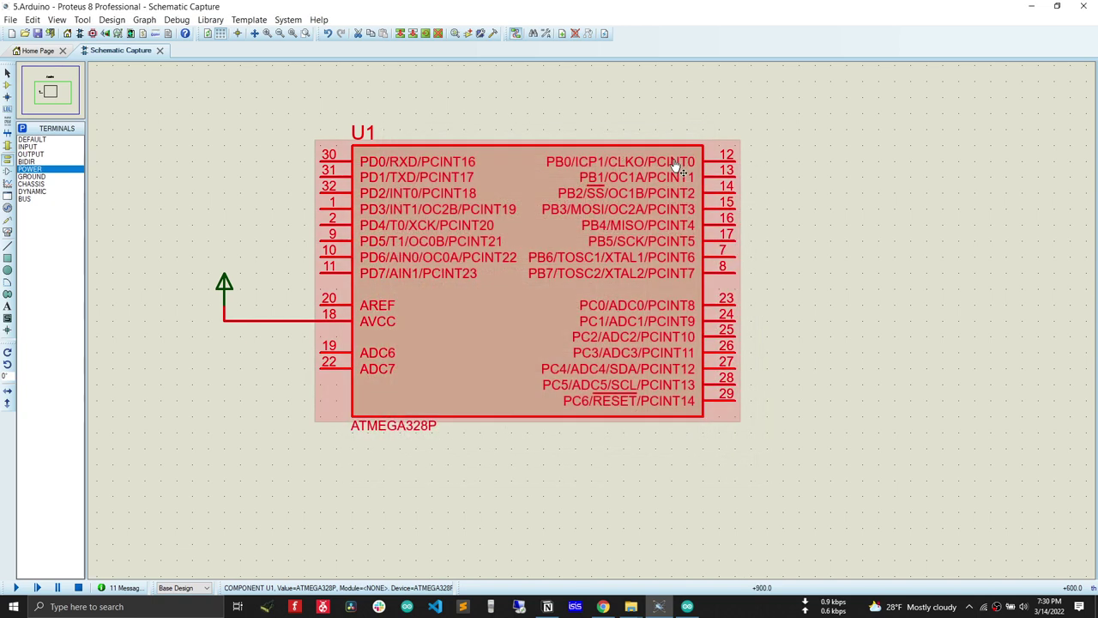
Deselect U1 and briefly switch to the Arduino IDE and back to the schematic.
{"action": "left_click", "coordinate": [783, 146]}
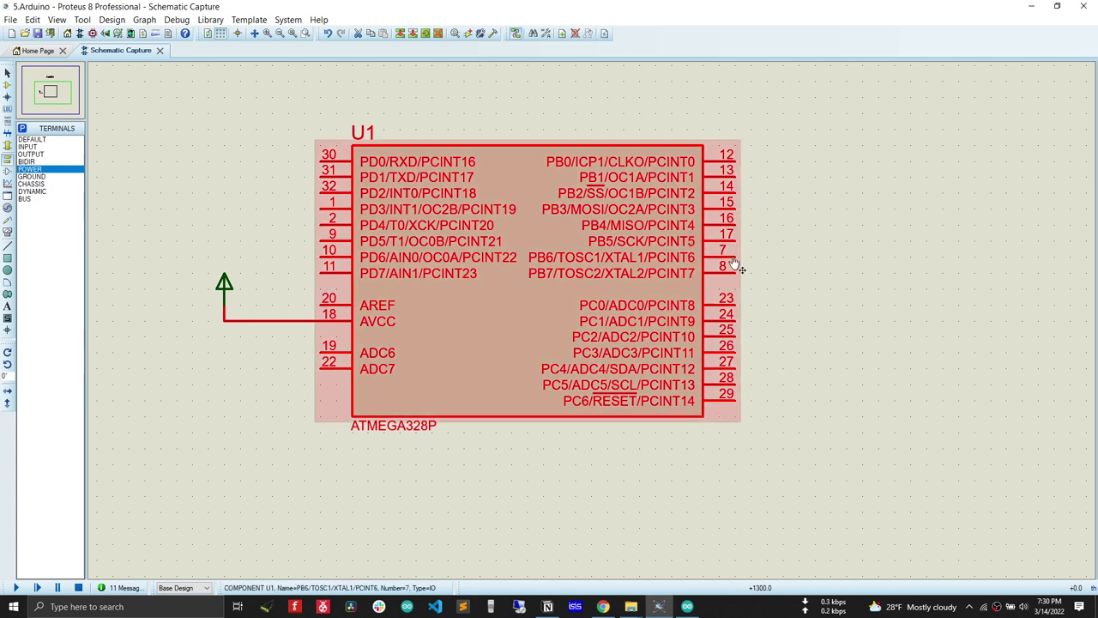
{"action": "left_click", "coordinate": [687, 608]}
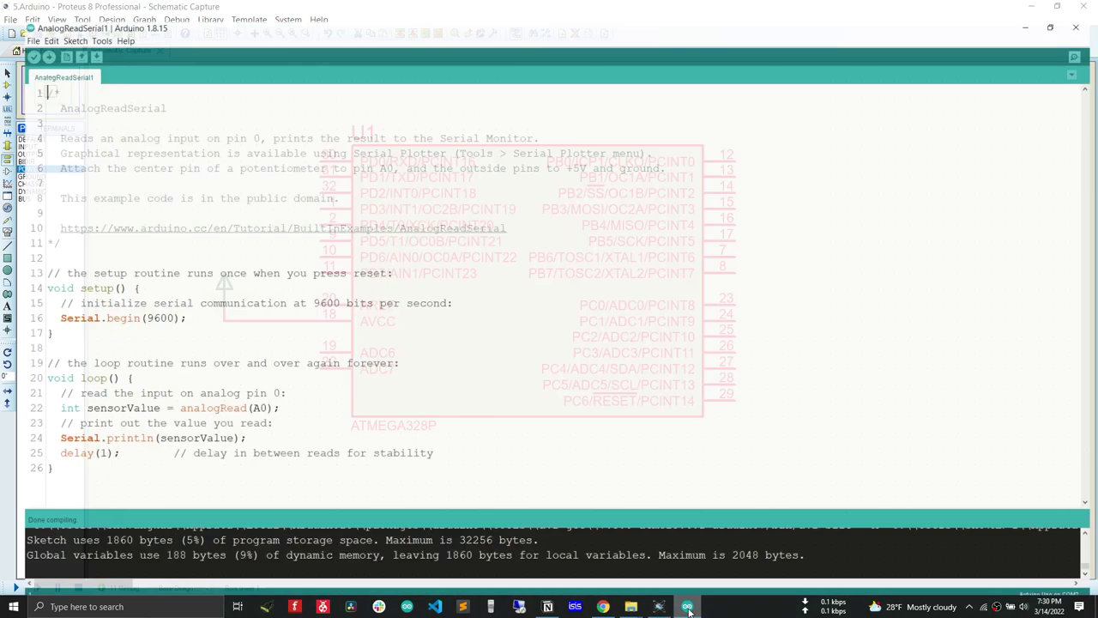
{"action": "left_click", "coordinate": [687, 608]}
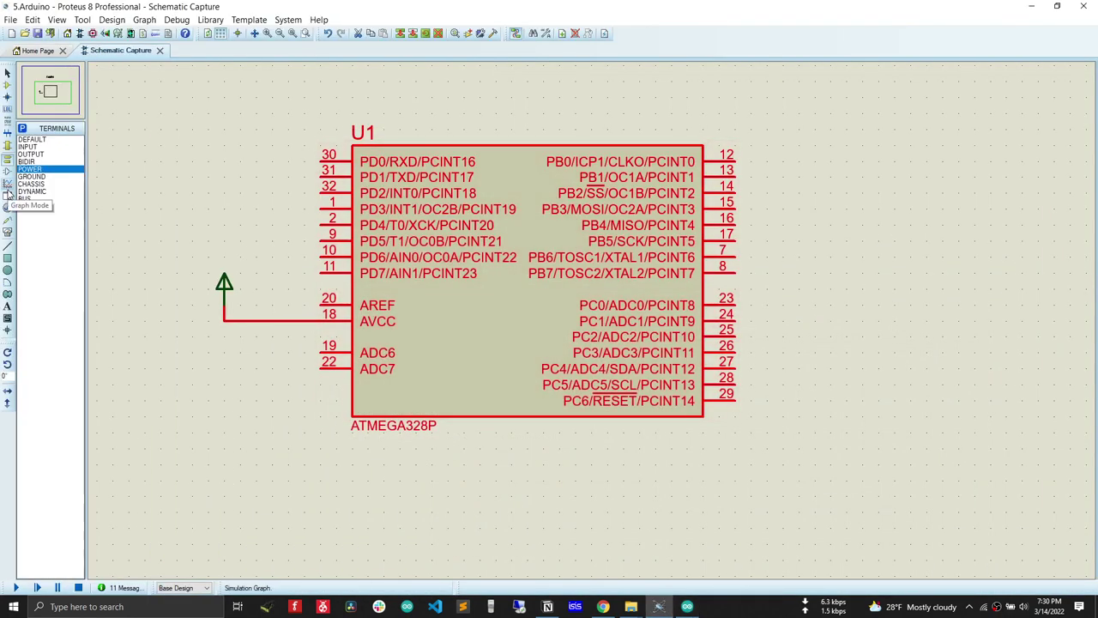
Place a VIRTUAL TERMINAL at the sheet's top-left and X-mirror it.
{"action": "left_click", "coordinate": [8, 232]}
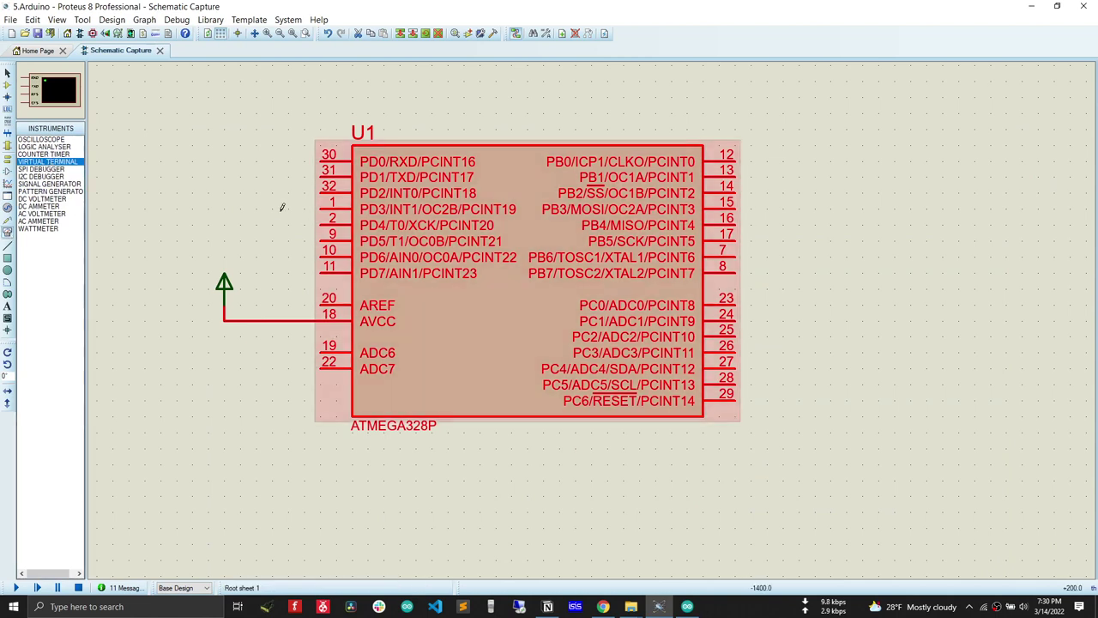
{"action": "left_click", "coordinate": [177, 147]}
{"action": "left_click", "coordinate": [156, 125]}
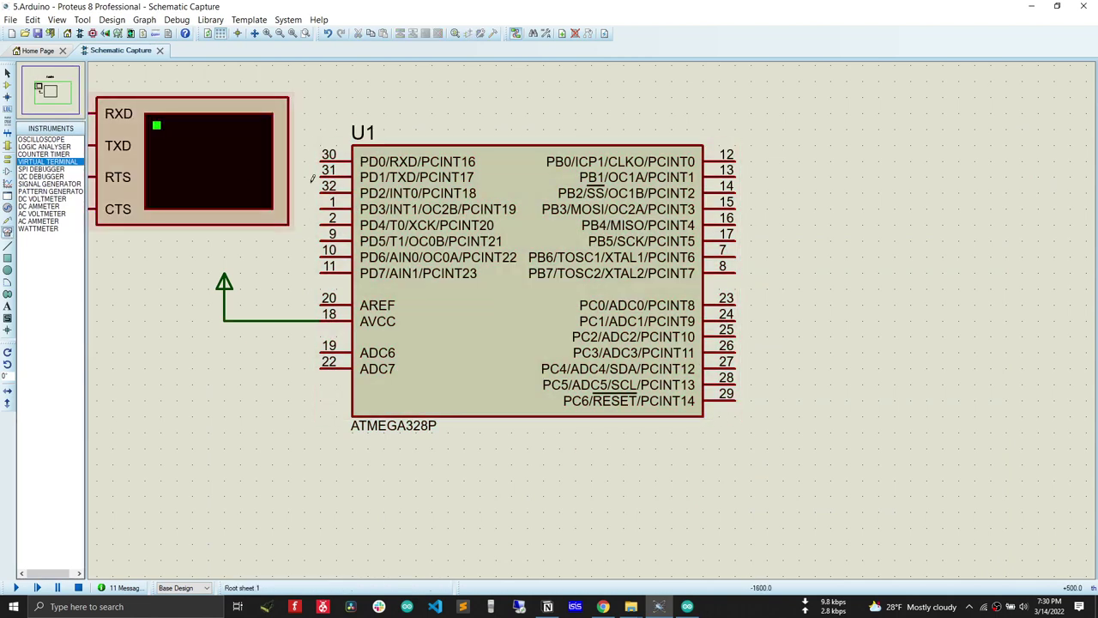
{"action": "key", "text": "F7"}
{"action": "right_click", "coordinate": [340, 196]}
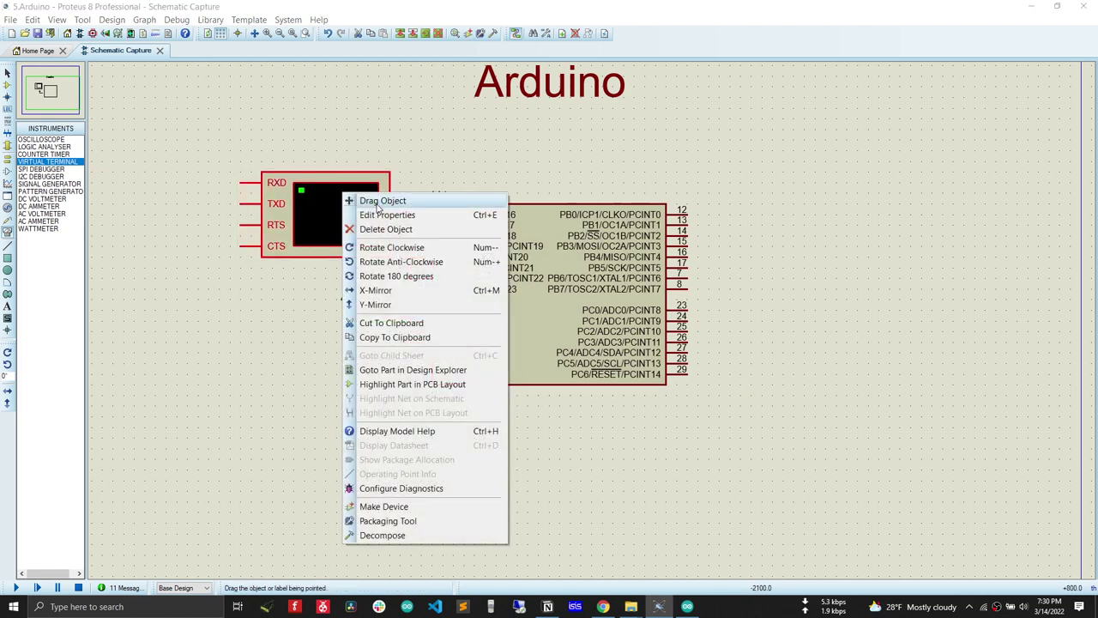
{"action": "left_click", "coordinate": [375, 290]}
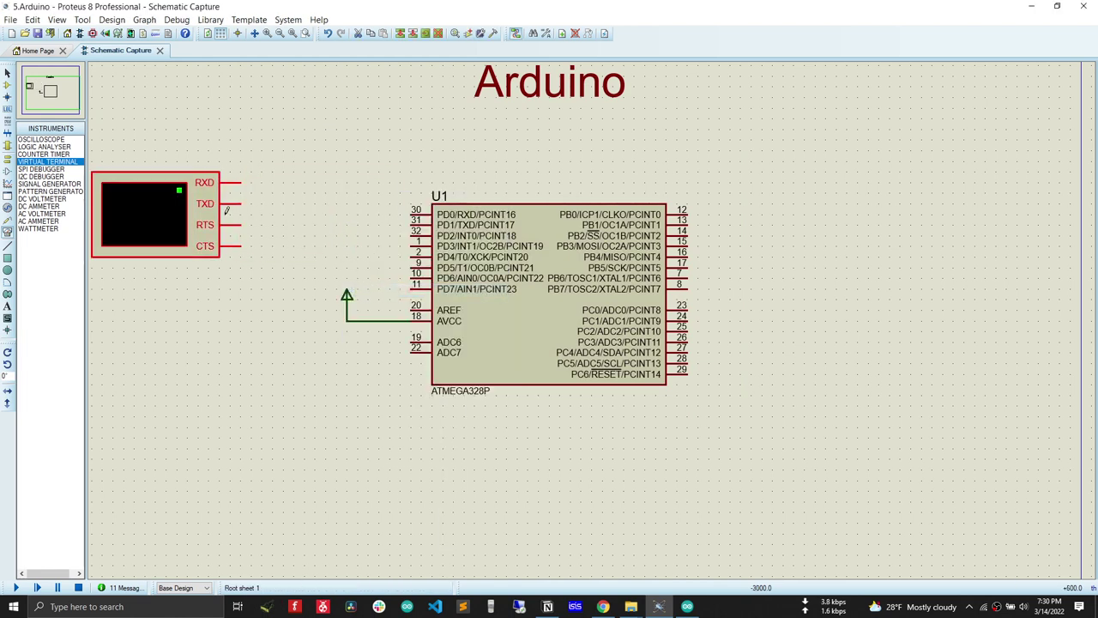
{"action": "left_click", "coordinate": [279, 180]}
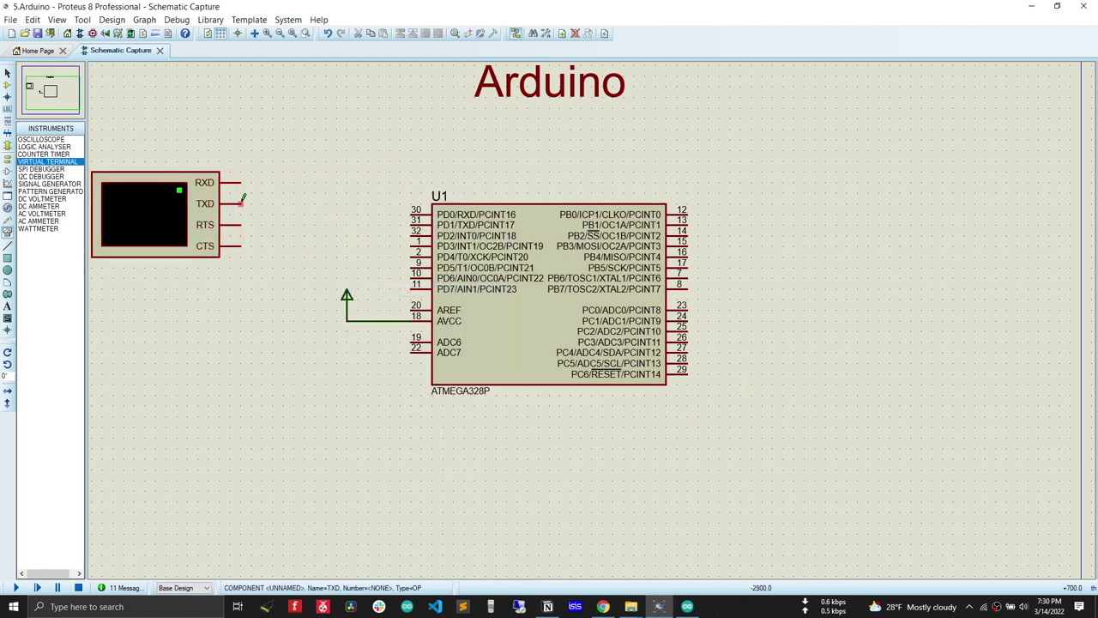
Wire the terminal's TXD to pin 30 (PD0/RXD) and RXD to pin 31 (PD1/TXD).
{"action": "left_click", "coordinate": [241, 204]}
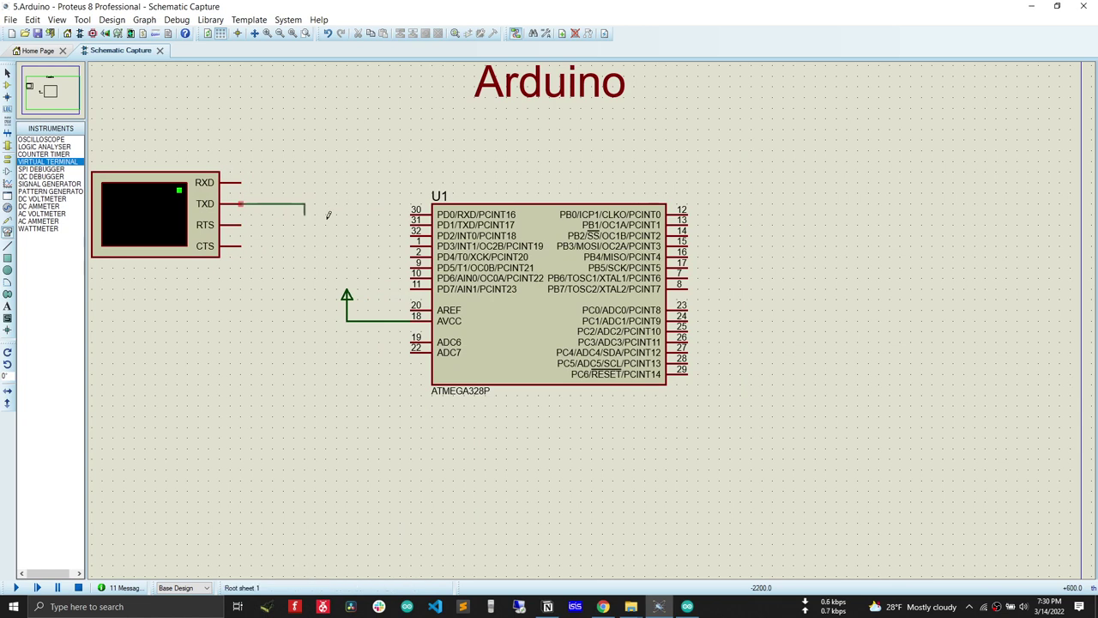
{"action": "left_click", "coordinate": [412, 209]}
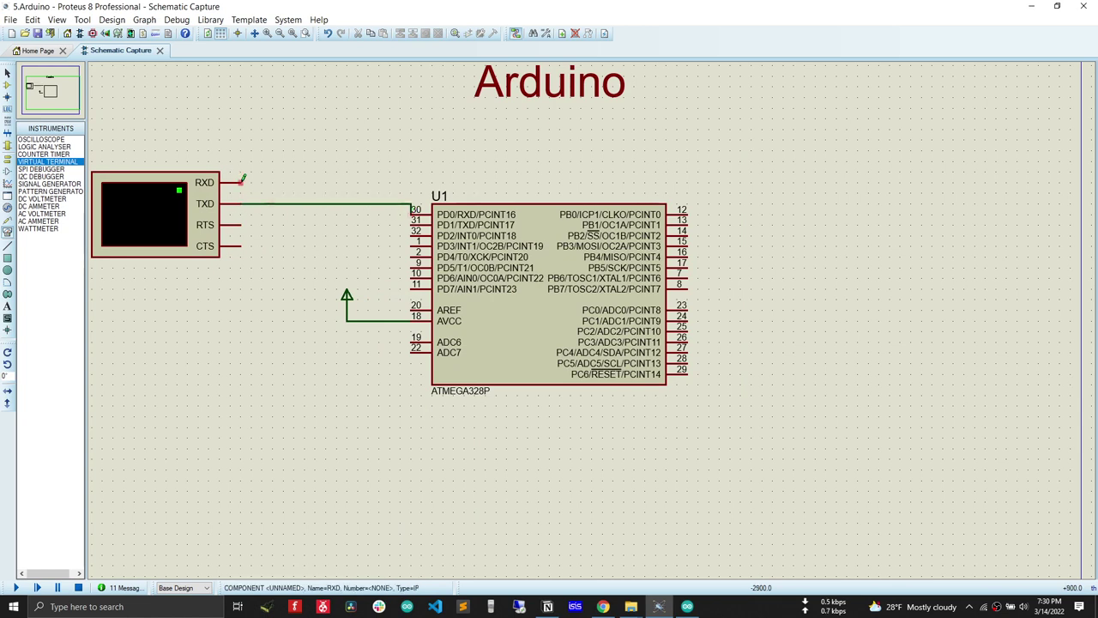
{"action": "left_click", "coordinate": [241, 183]}
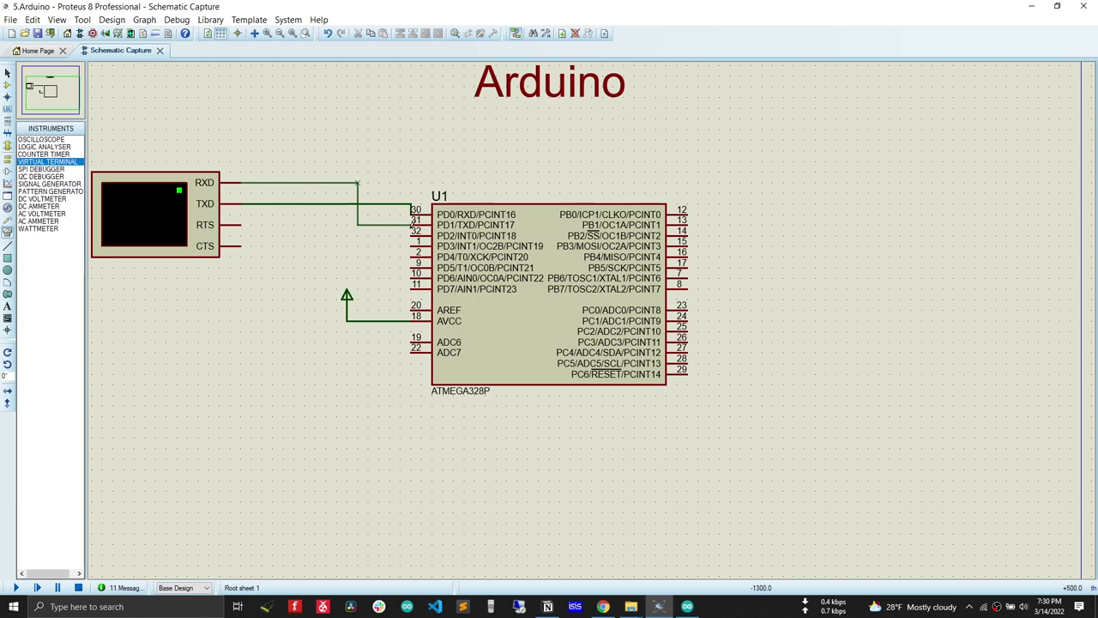
{"action": "left_click", "coordinate": [412, 224]}
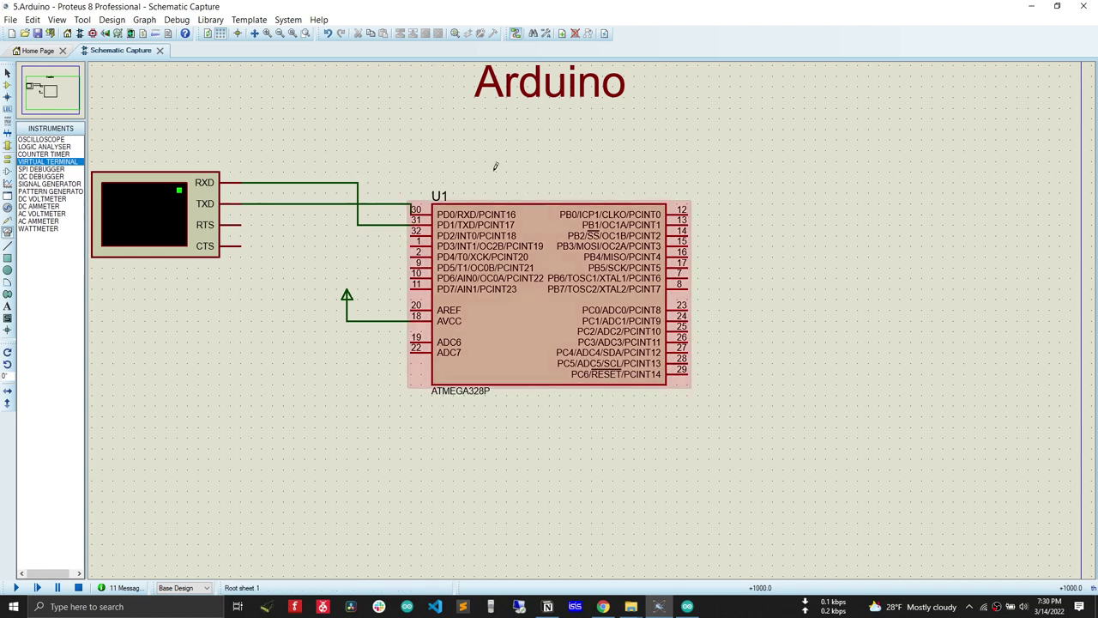
{"action": "left_click", "coordinate": [155, 214]}
Briefly bring up the Arduino IDE and return to the Proteus schematic.
{"action": "left_click", "coordinate": [8, 85]}
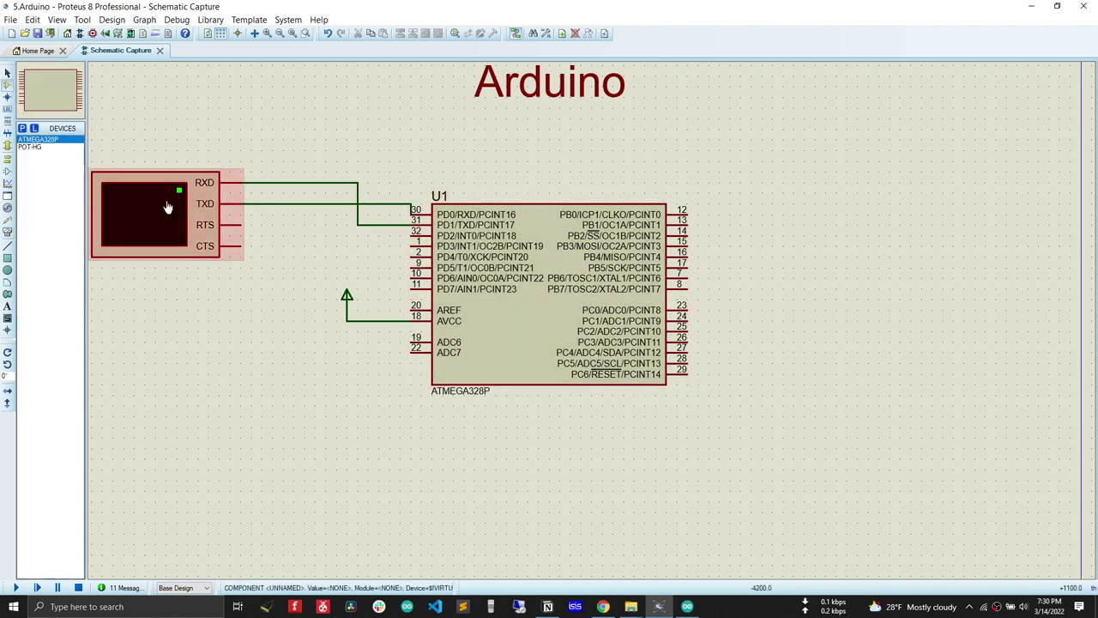
{"action": "left_click", "coordinate": [687, 607]}
{"action": "left_click", "coordinate": [692, 608]}
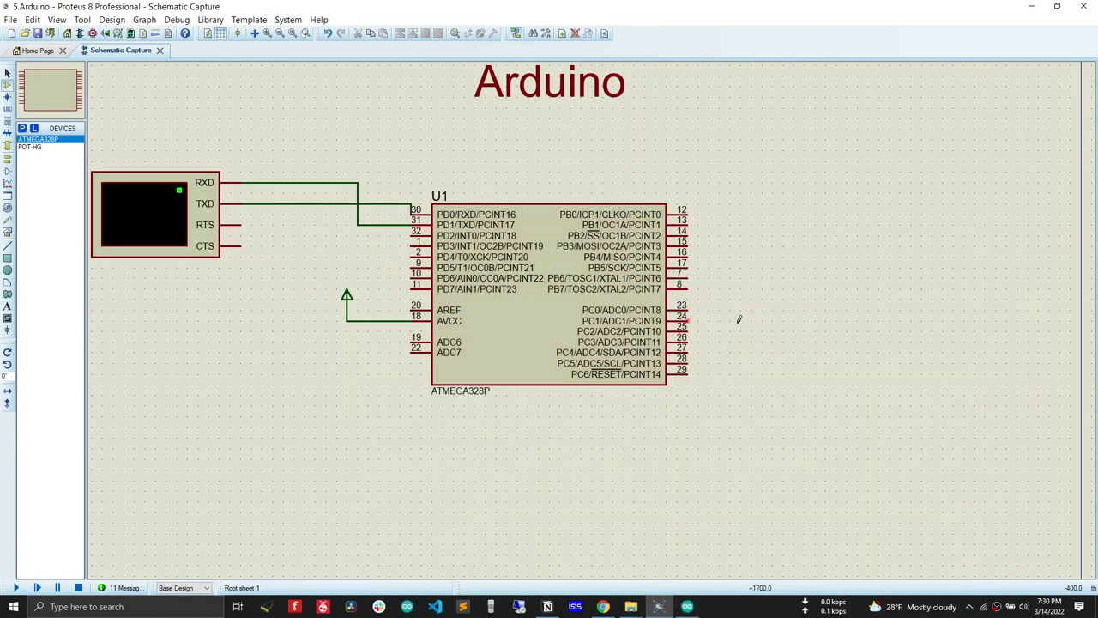
Place a POT-HG right of U1, X-mirror it, and wire its wiper to pin 23 (PC0/ADC0).
{"action": "left_click", "coordinate": [30, 146]}
{"action": "left_click", "coordinate": [927, 322]}
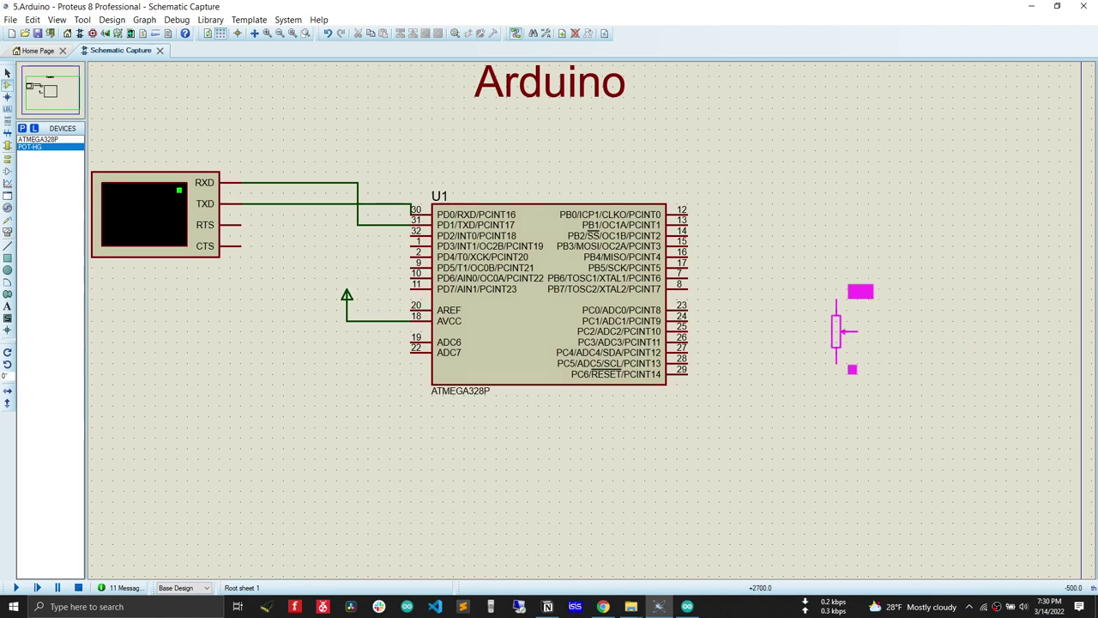
{"action": "left_click", "coordinate": [837, 311]}
{"action": "right_click", "coordinate": [836, 309]}
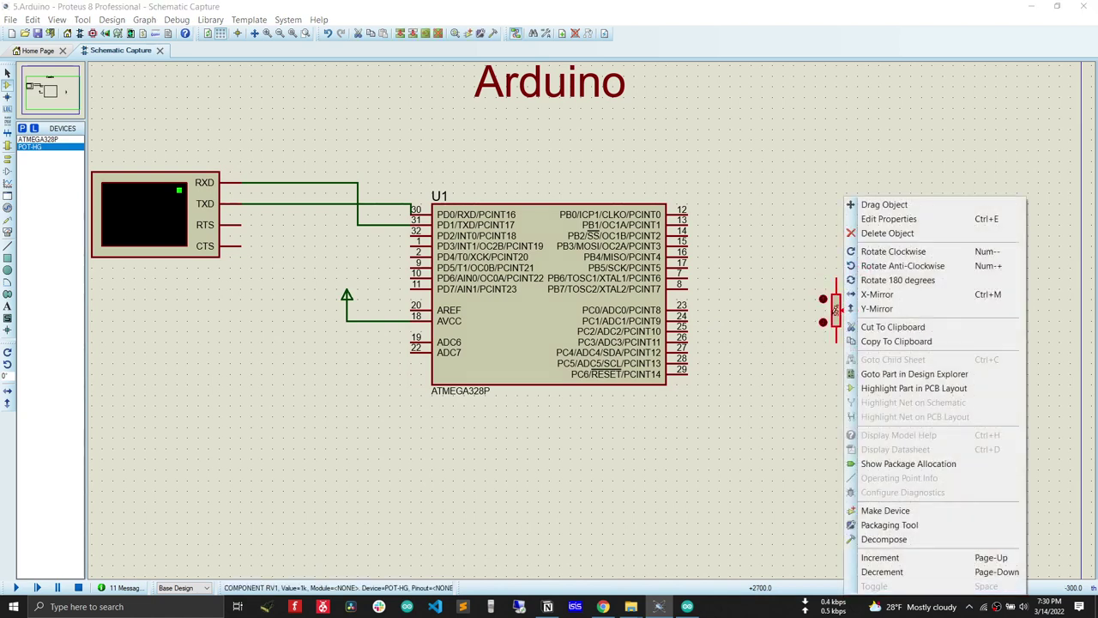
{"action": "left_click", "coordinate": [895, 297]}
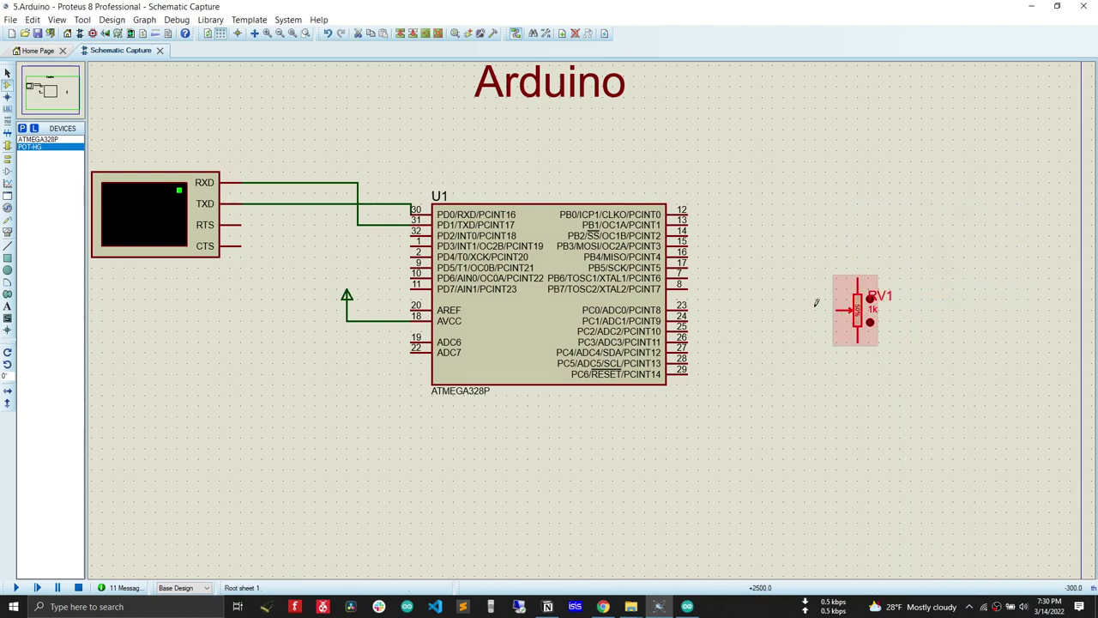
{"action": "left_click", "coordinate": [836, 309]}
{"action": "left_click", "coordinate": [690, 309]}
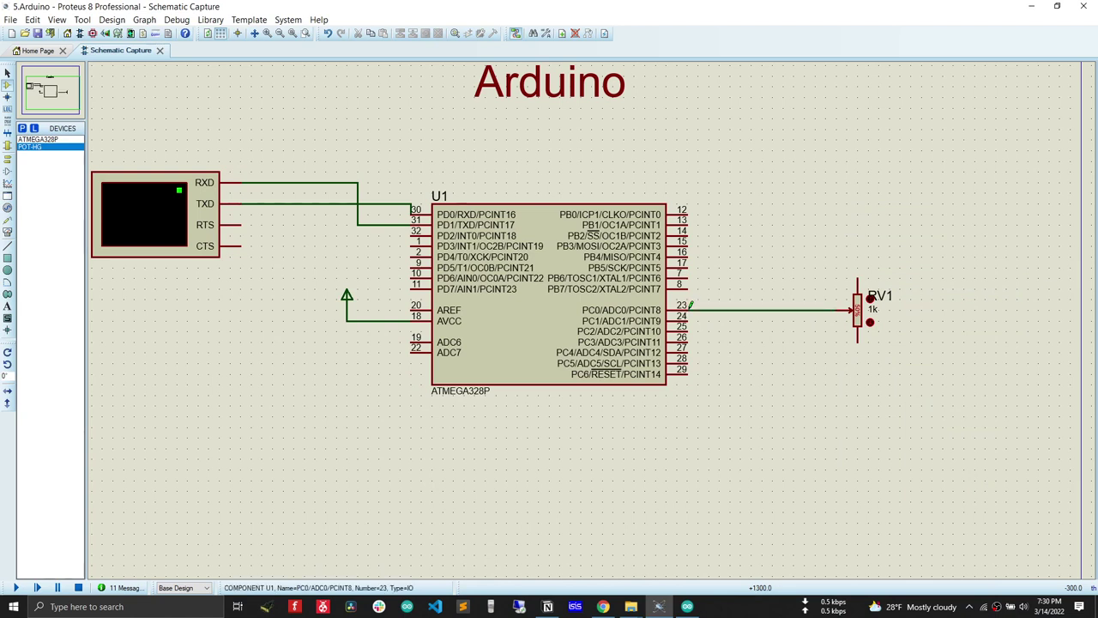
Add a ground terminal below RV1 and a power terminal wired to its top pin.
{"action": "left_click", "coordinate": [6, 158]}
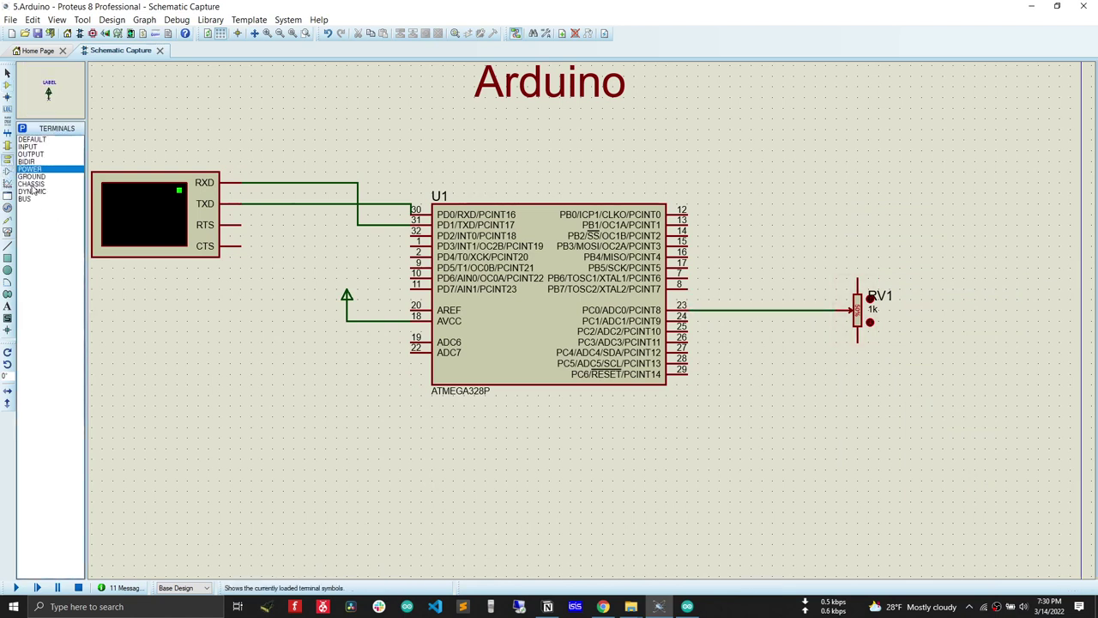
{"action": "left_click", "coordinate": [32, 176]}
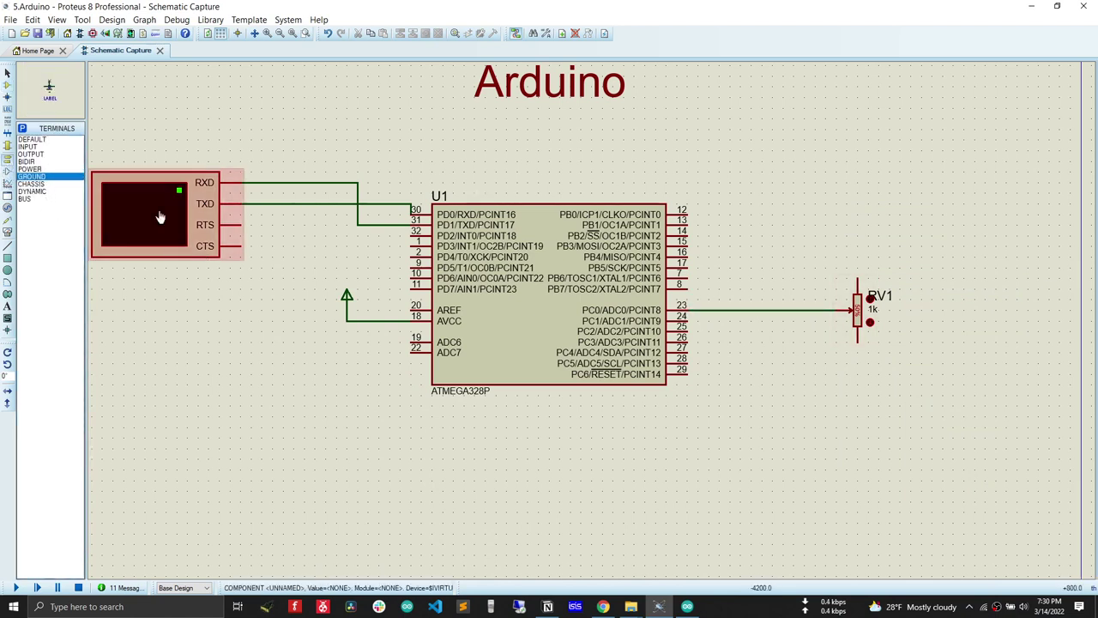
{"action": "left_click", "coordinate": [858, 365]}
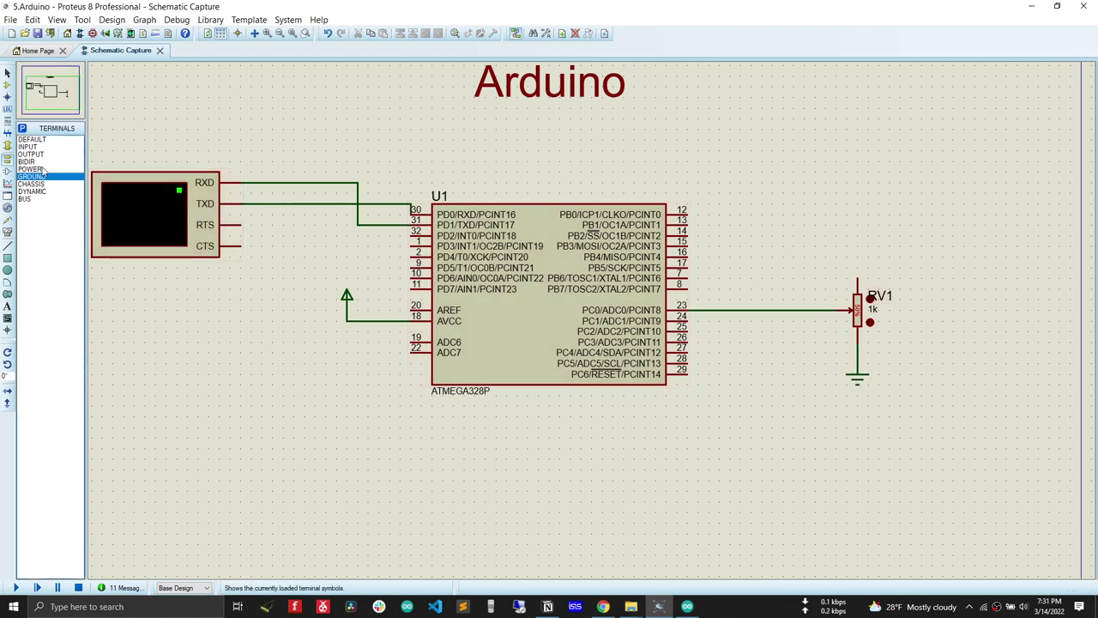
{"action": "left_click", "coordinate": [41, 169]}
{"action": "left_click", "coordinate": [856, 254]}
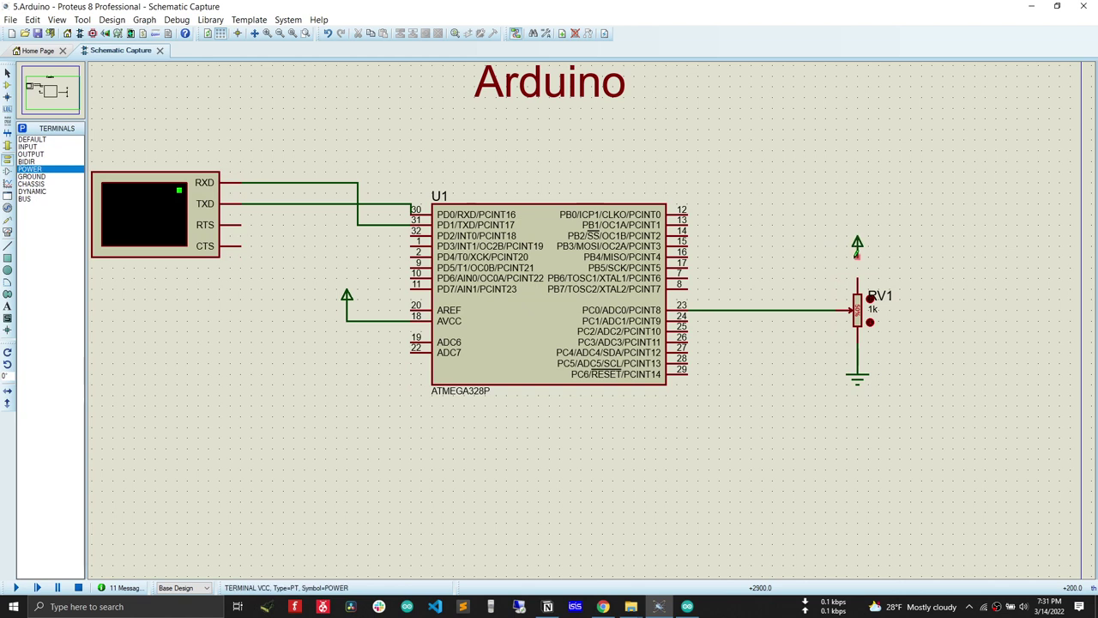
{"action": "left_click", "coordinate": [856, 254]}
{"action": "left_click", "coordinate": [857, 281]}
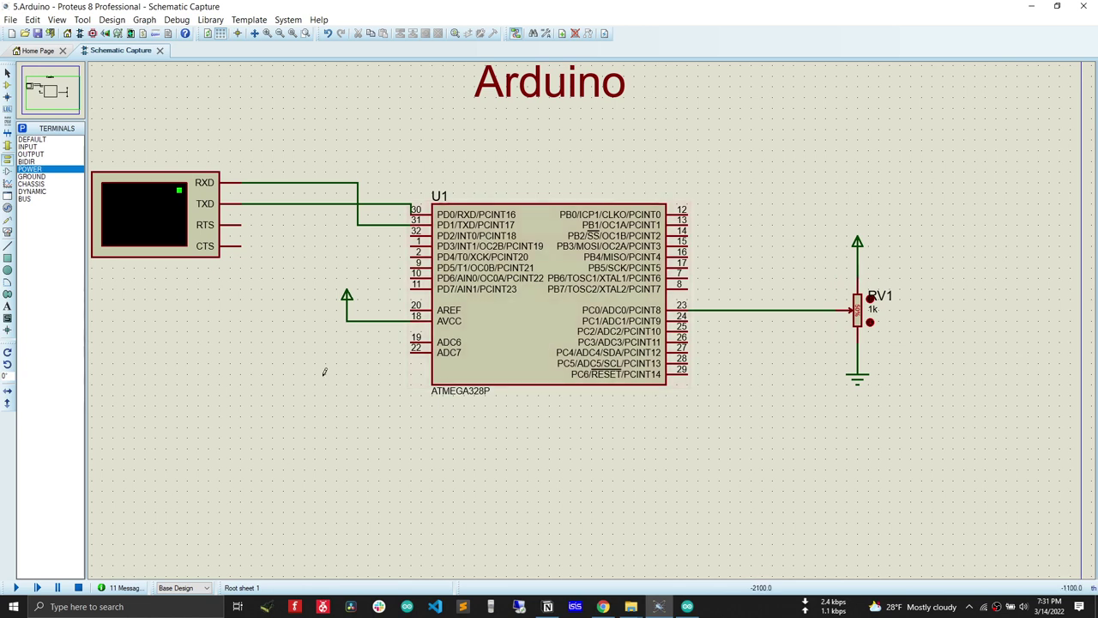
Run the simulation and turn RV1 so the terminal readings go from 512 to 973.
{"action": "left_click", "coordinate": [17, 588]}
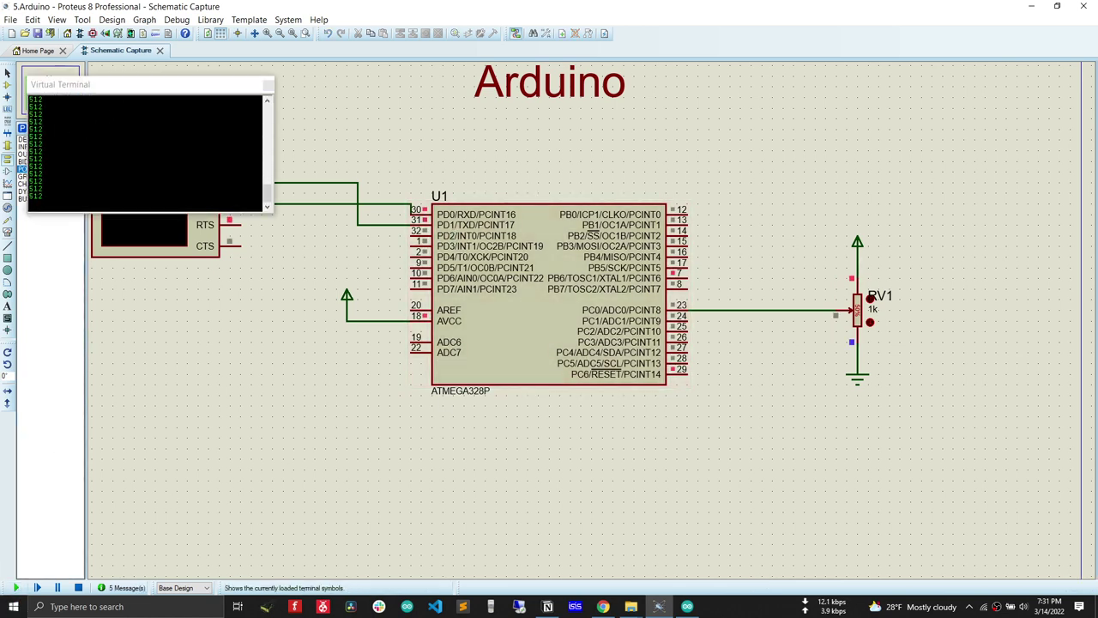
{"action": "left_click_drag", "start_coordinate": [137, 89], "coordinate": [196, 298]}
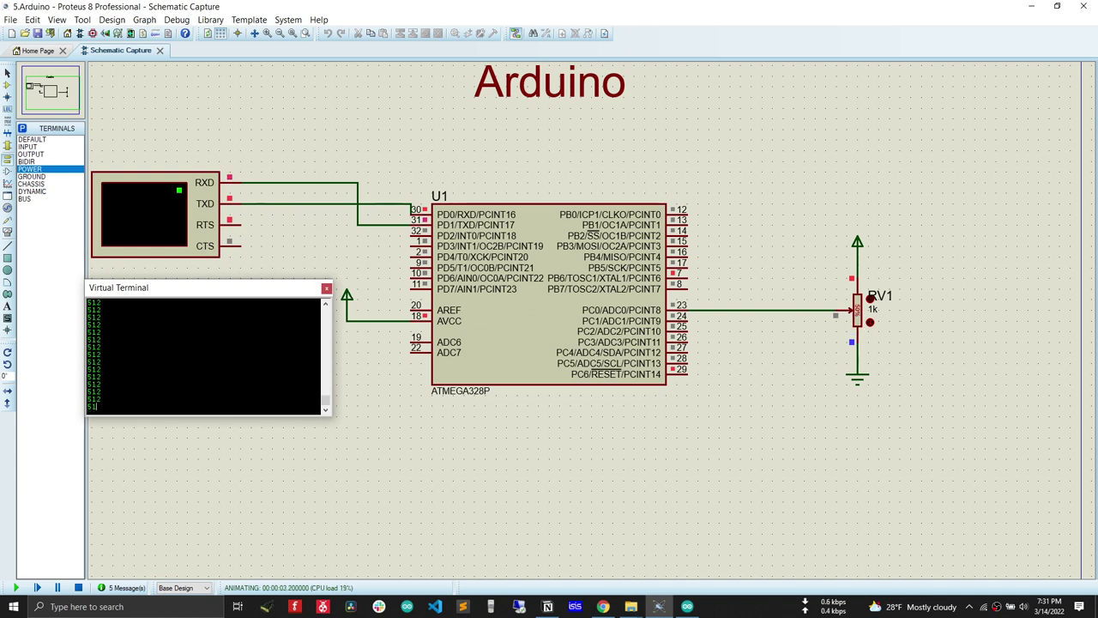
{"action": "left_click_drag", "start_coordinate": [861, 333], "coordinate": [854, 301]}
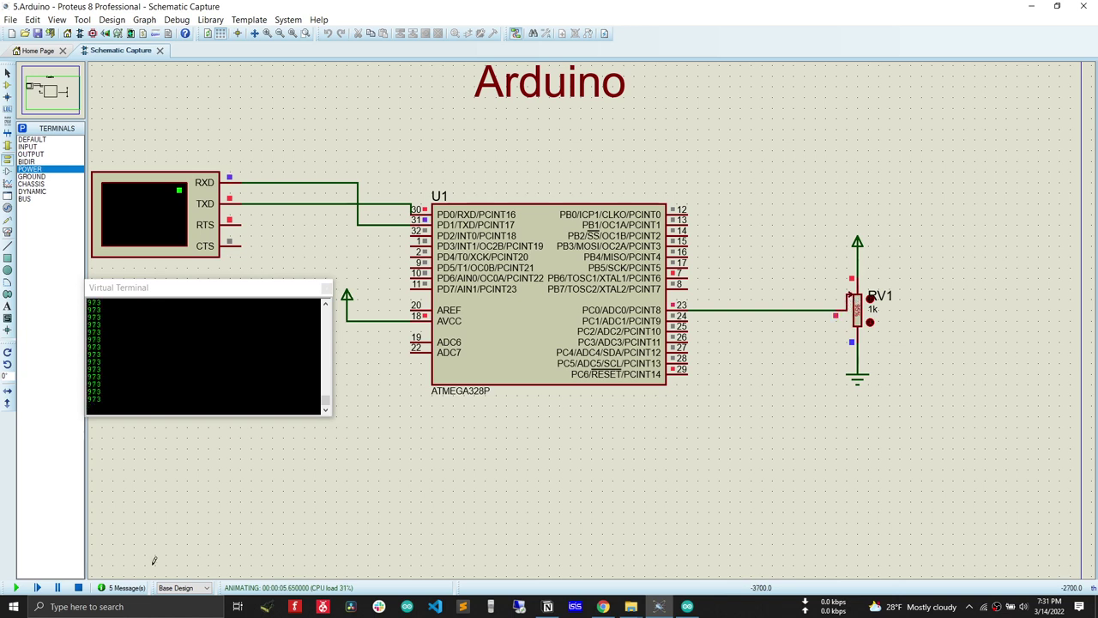